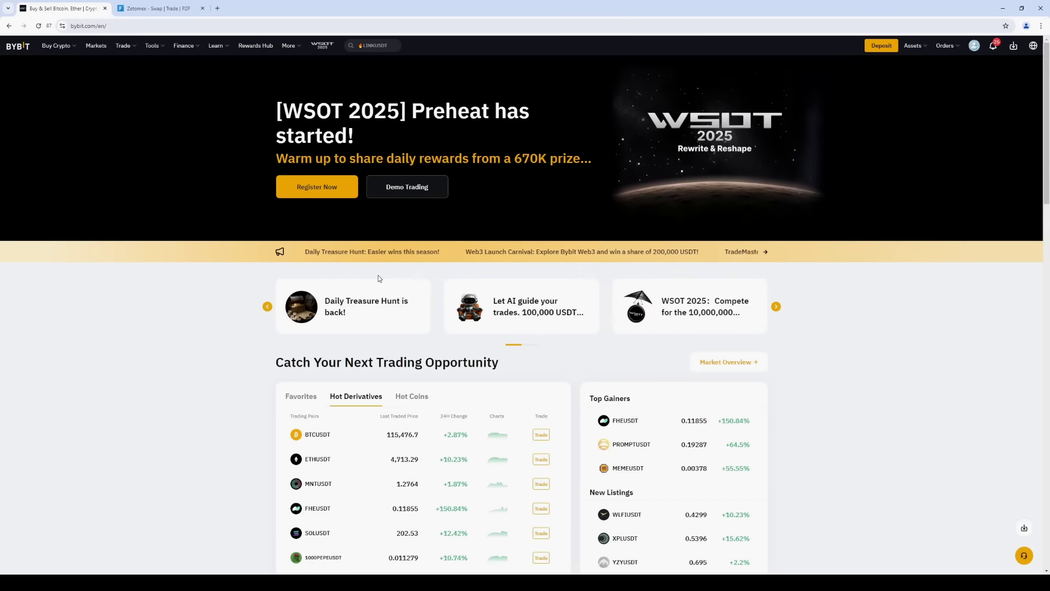
Step: Market-buy BNB on the BNB/USDT spot pair using 100% of the USDT balance
{"action": "mouse_move", "coordinate": [123, 46]}
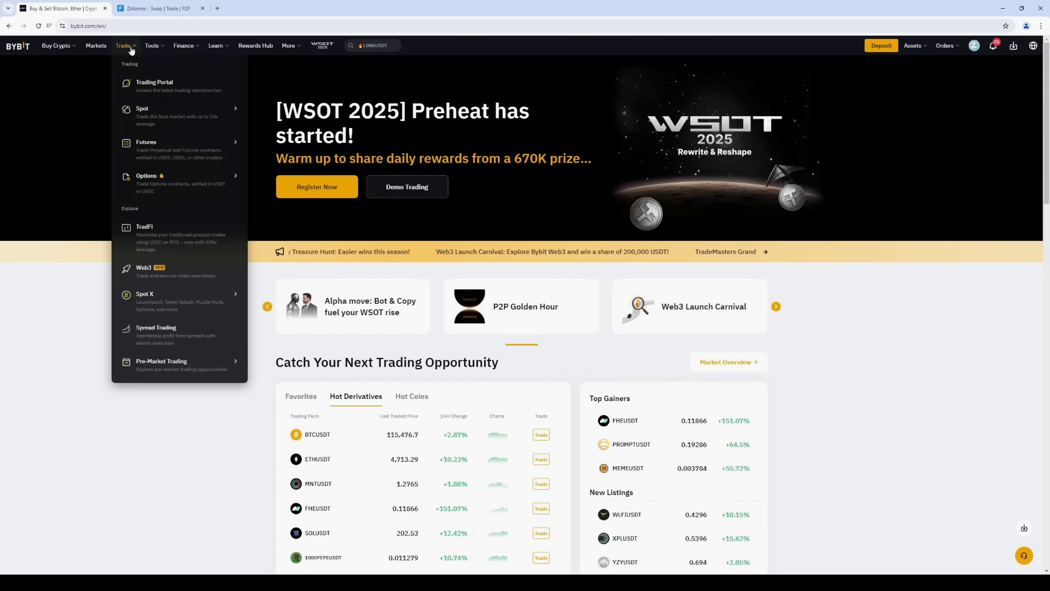
{"action": "left_click", "coordinate": [144, 108]}
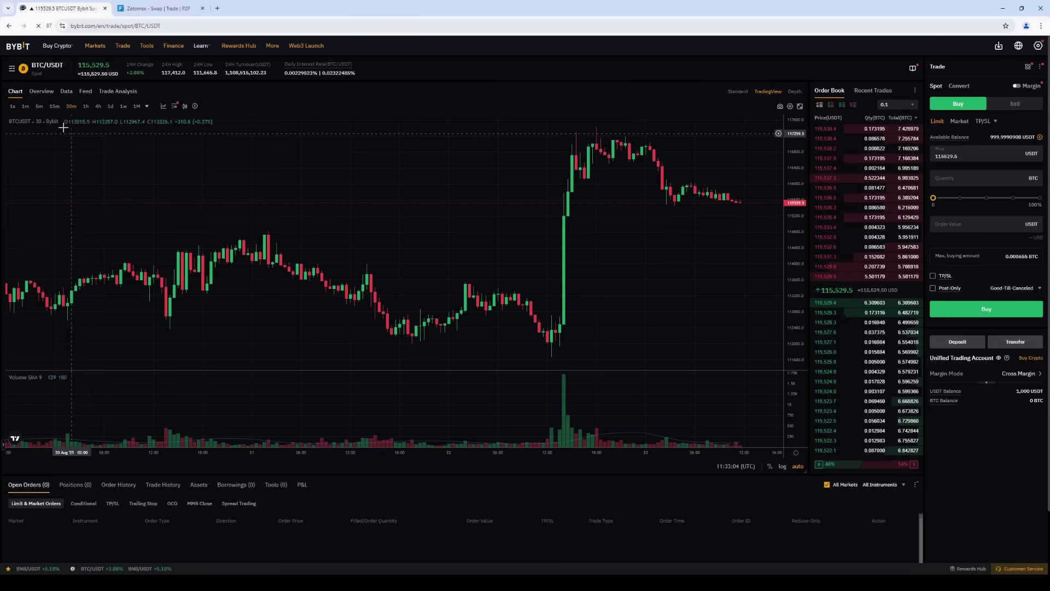
{"action": "left_click", "coordinate": [12, 69]}
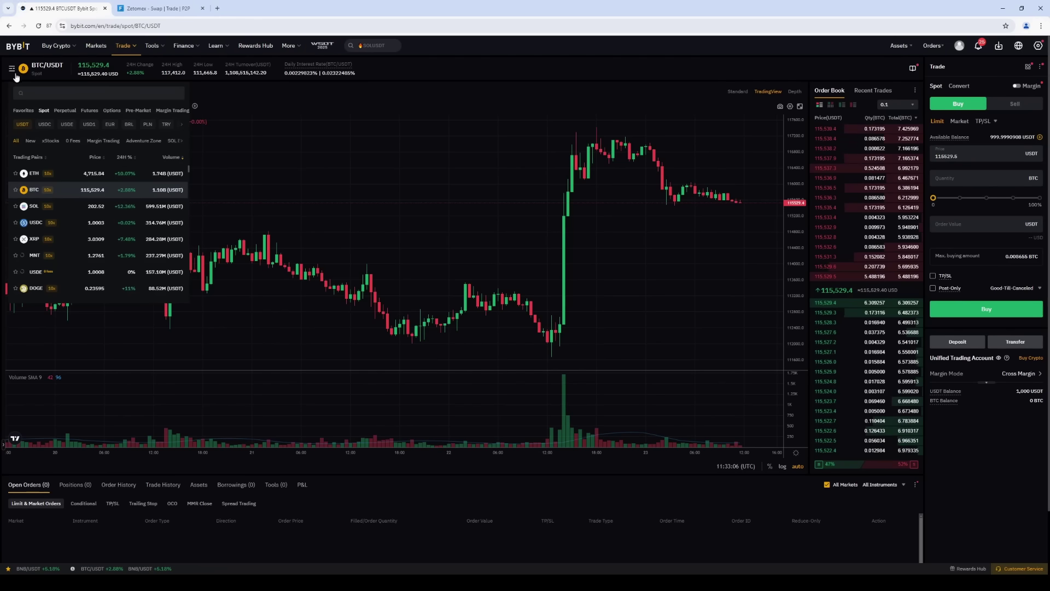
{"action": "type", "text": "BNB"}
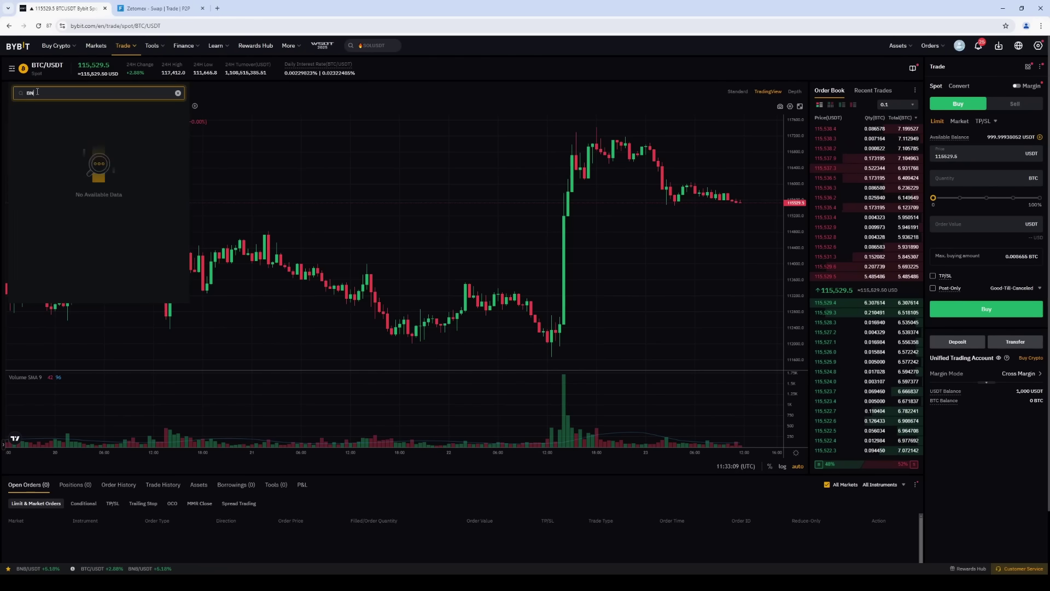
{"action": "left_click", "coordinate": [48, 131]}
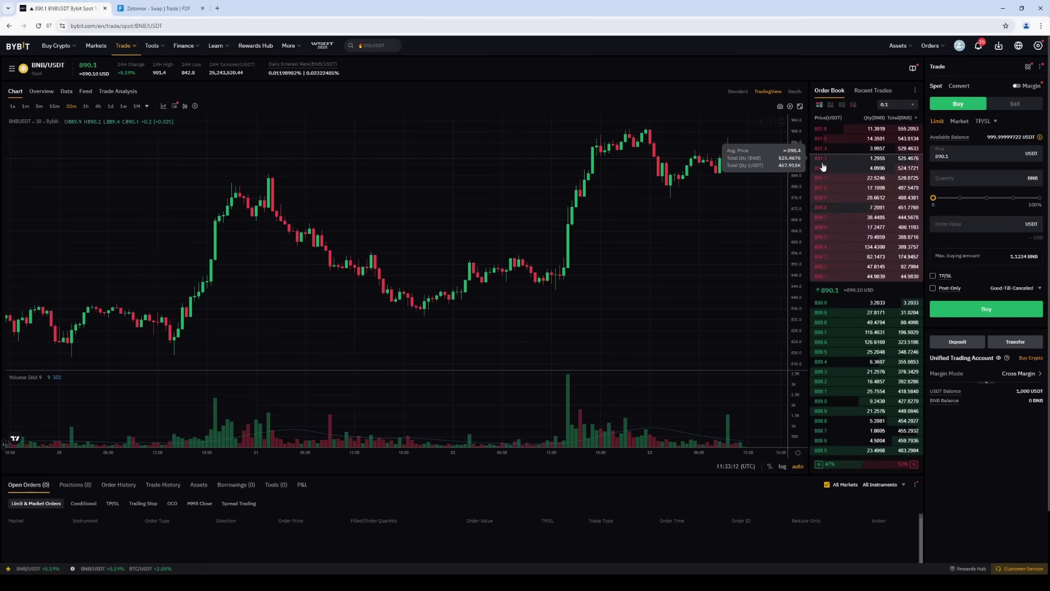
{"action": "left_click", "coordinate": [959, 122]}
{"action": "left_click_drag", "start_coordinate": [933, 173], "coordinate": [1043, 175]}
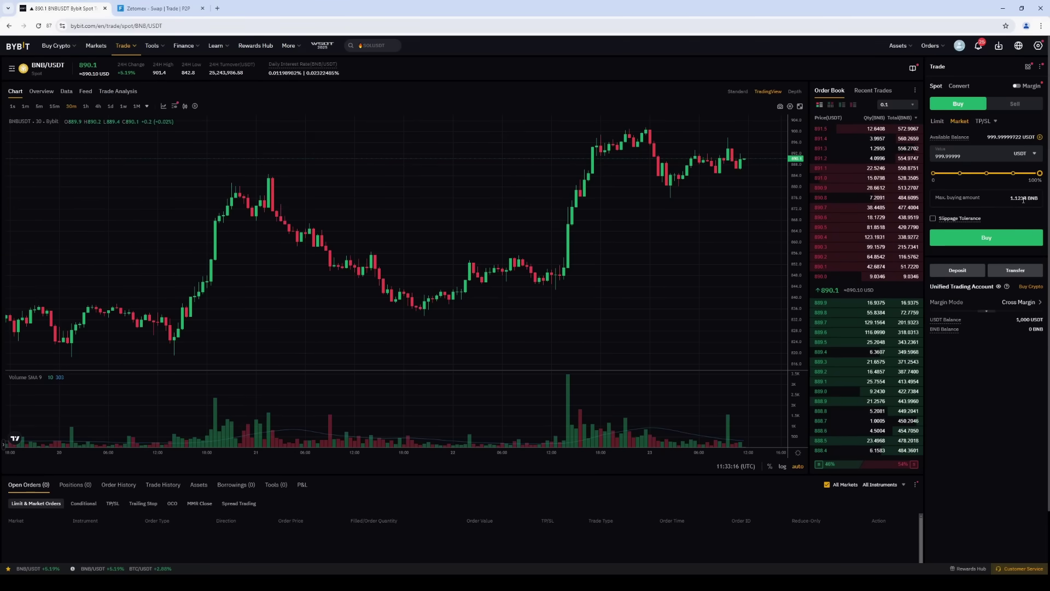
{"action": "left_click", "coordinate": [994, 241]}
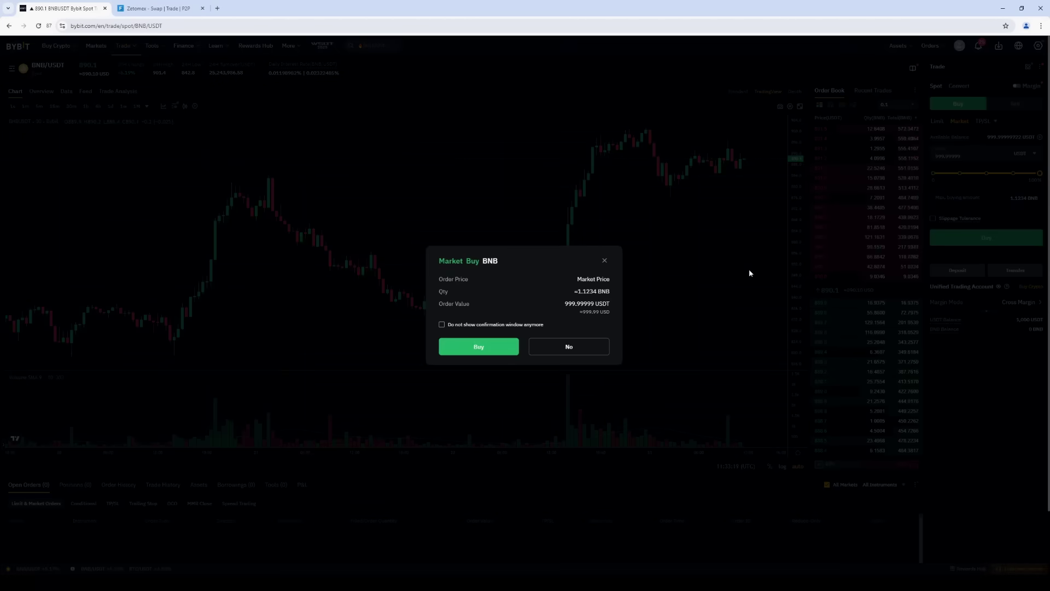
{"action": "left_click", "coordinate": [478, 349]}
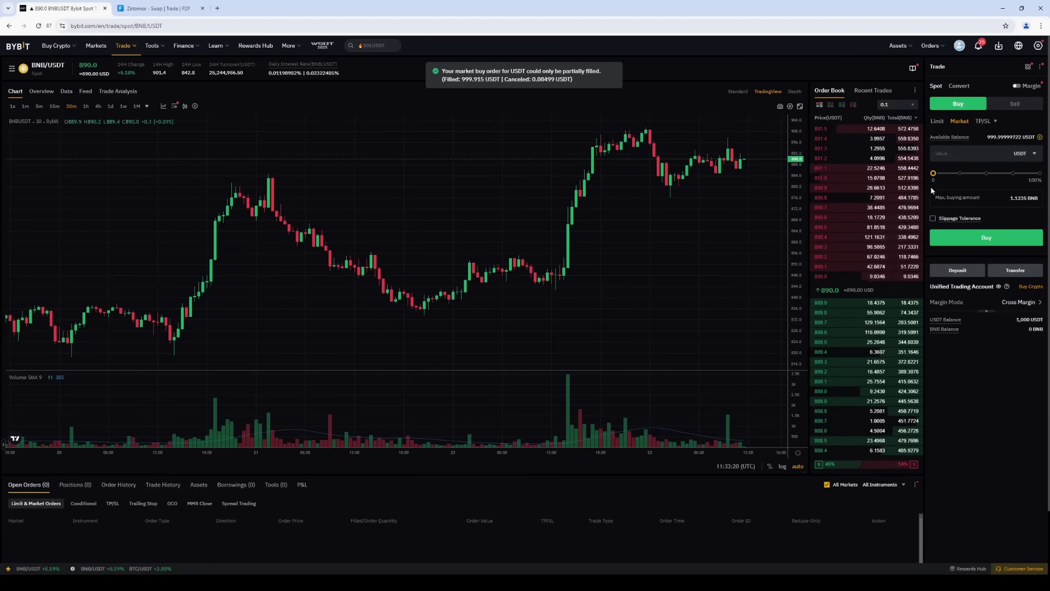
Step: Check the 1.12237650 BNB in the Unified Trading account, then go to Zetomex
{"action": "mouse_move", "coordinate": [900, 46]}
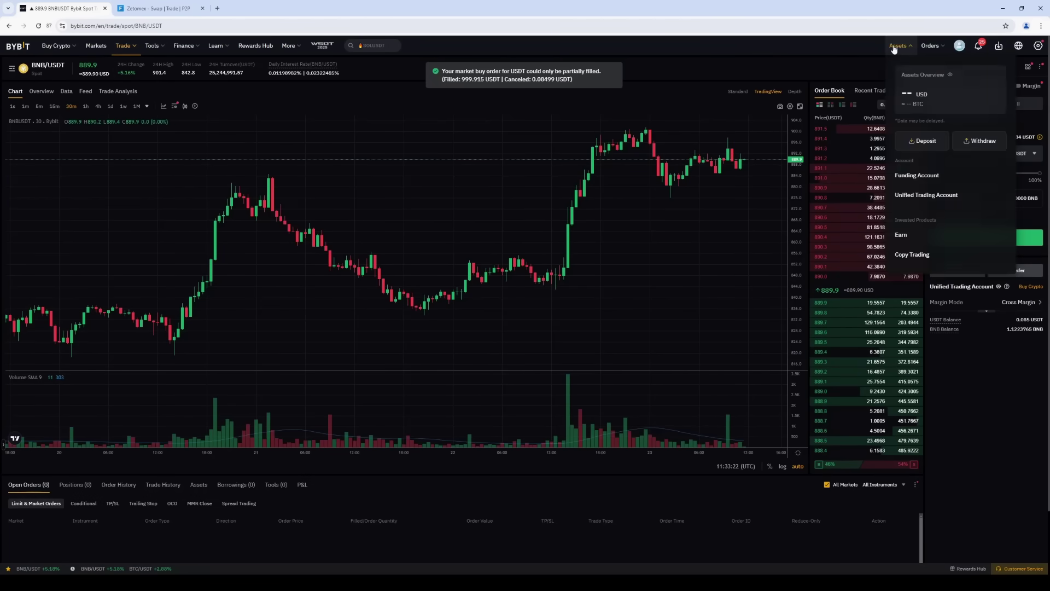
{"action": "left_click", "coordinate": [924, 196]}
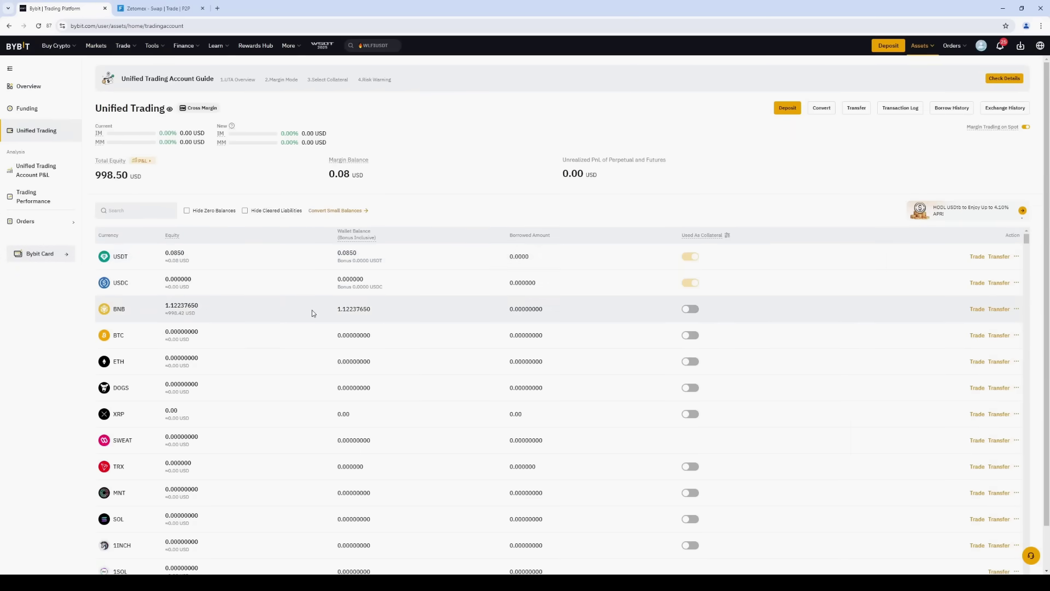
{"action": "left_click", "coordinate": [152, 11]}
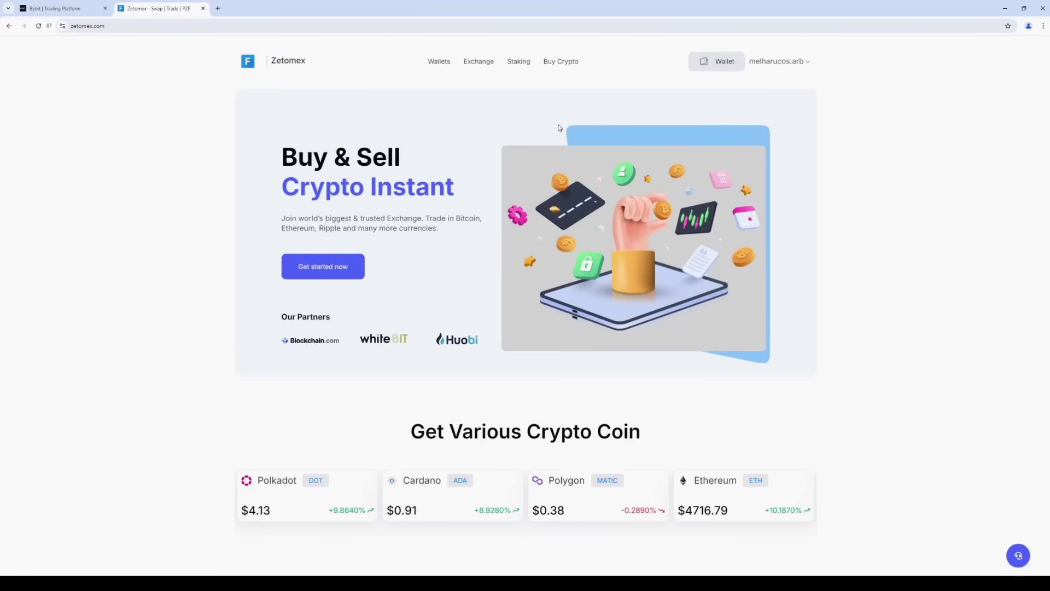
Step: Open Zetomex's Exchange page and scroll through the listed rates
{"action": "left_click", "coordinate": [478, 65]}
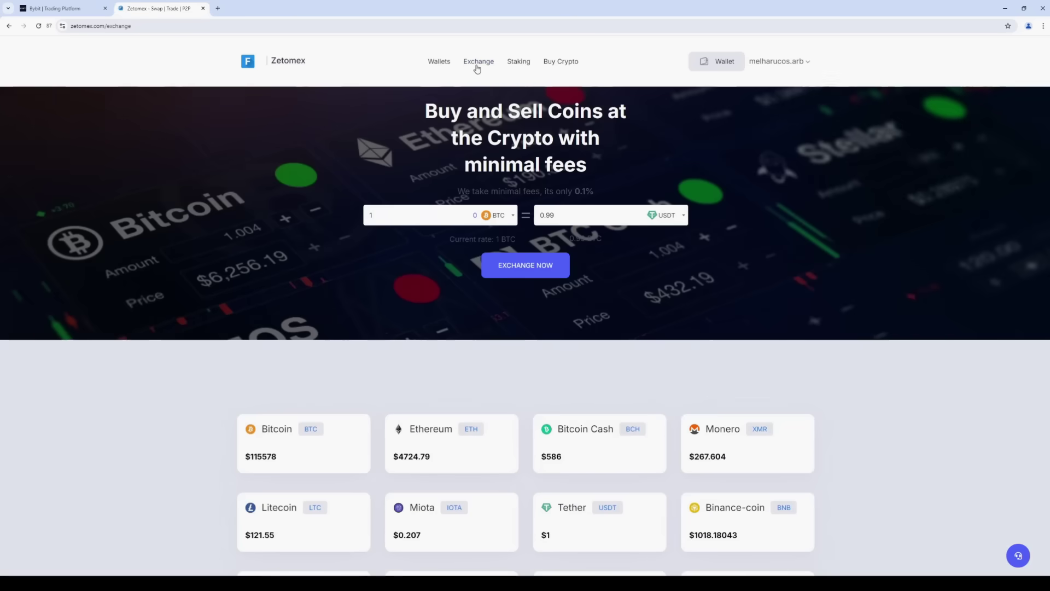
{"action": "scroll", "coordinate": [684, 362], "scroll_direction": "down", "scroll_amount": 2}
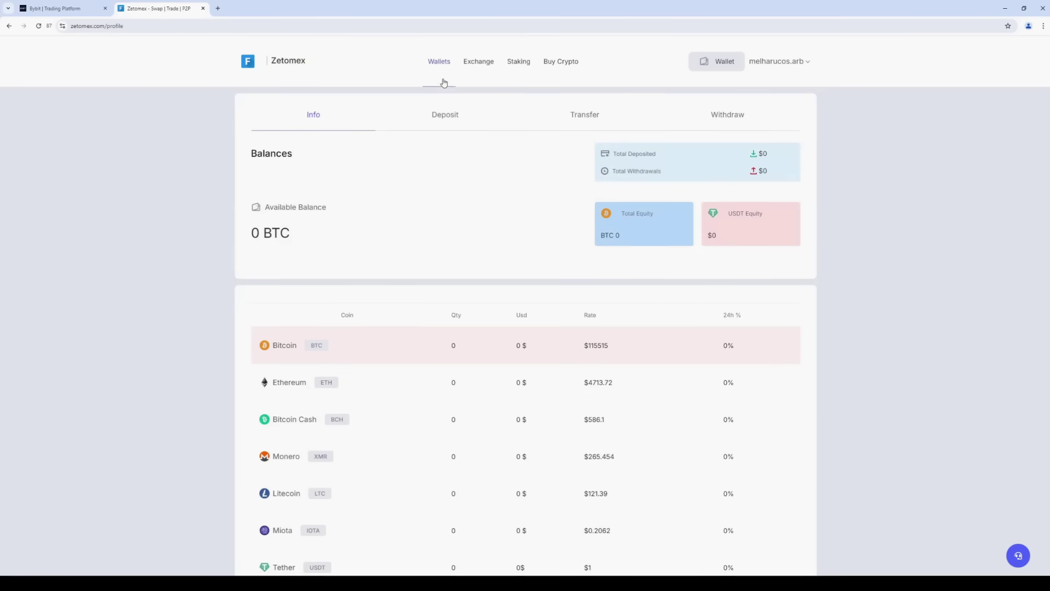
Step: Generate a BNB deposit address on BEP-20 in Zetomex, then return to Bybit
{"action": "left_click", "coordinate": [447, 114]}
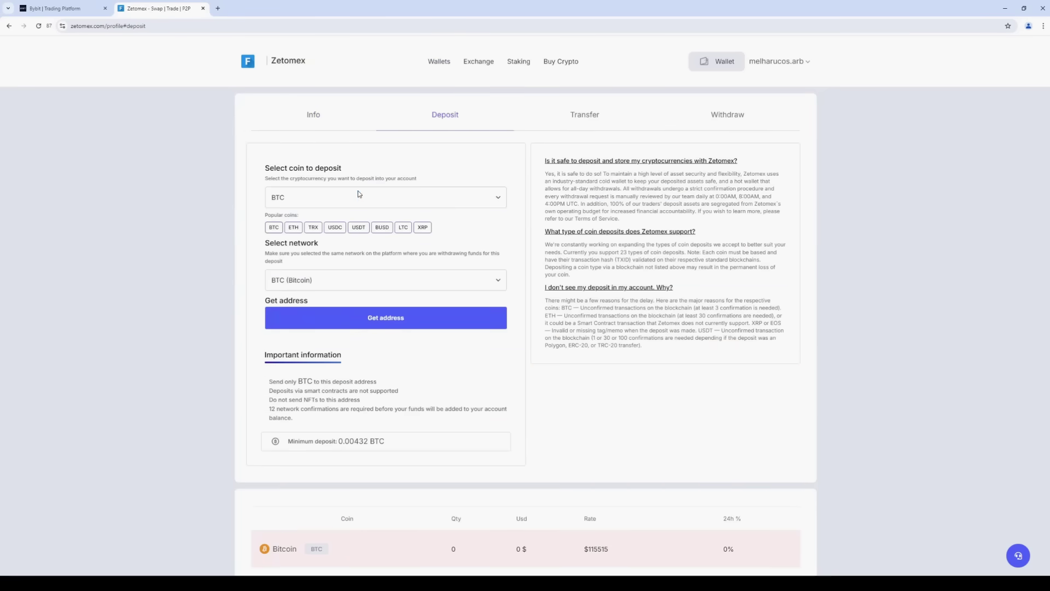
{"action": "left_click", "coordinate": [357, 191]}
{"action": "type", "text": "BNB"}
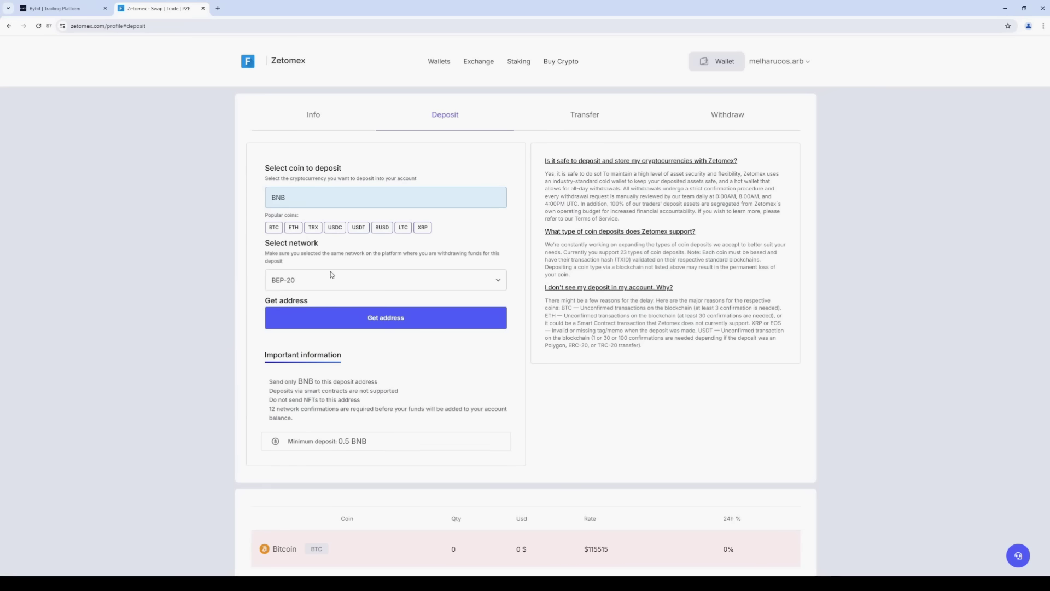
{"action": "left_click", "coordinate": [365, 322]}
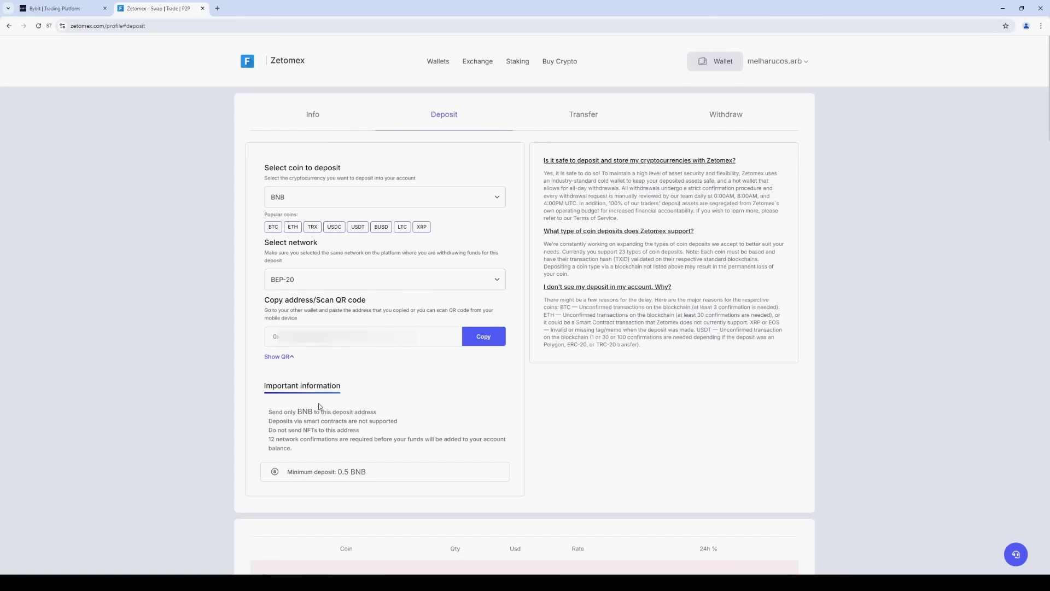
{"action": "left_click", "coordinate": [74, 9]}
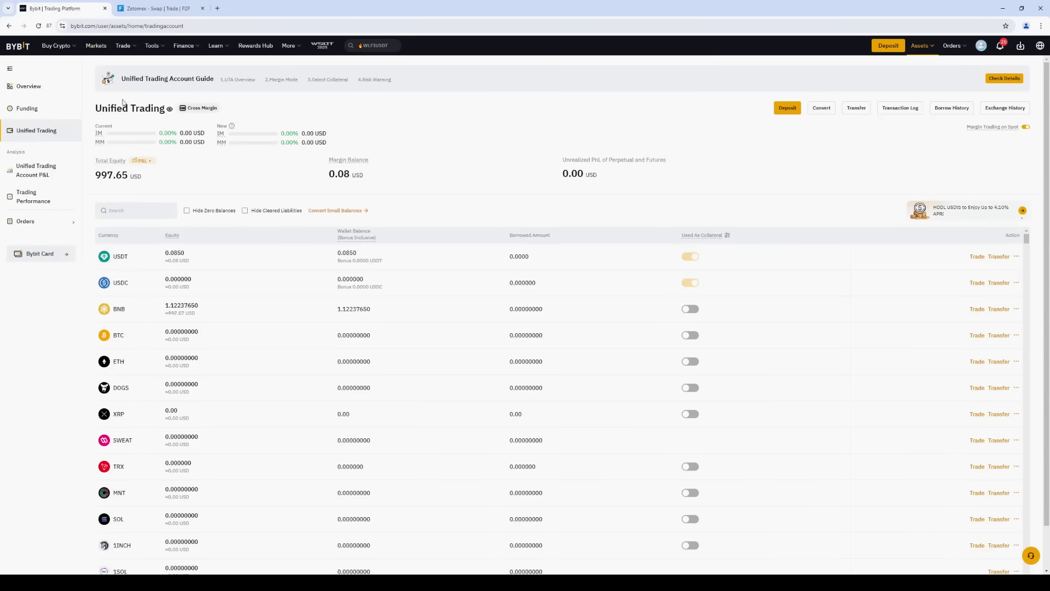
Step: Transfer all 1.12237650 BNB from Unified Trading to Funding and start a BNB withdrawal
{"action": "left_click", "coordinate": [998, 310]}
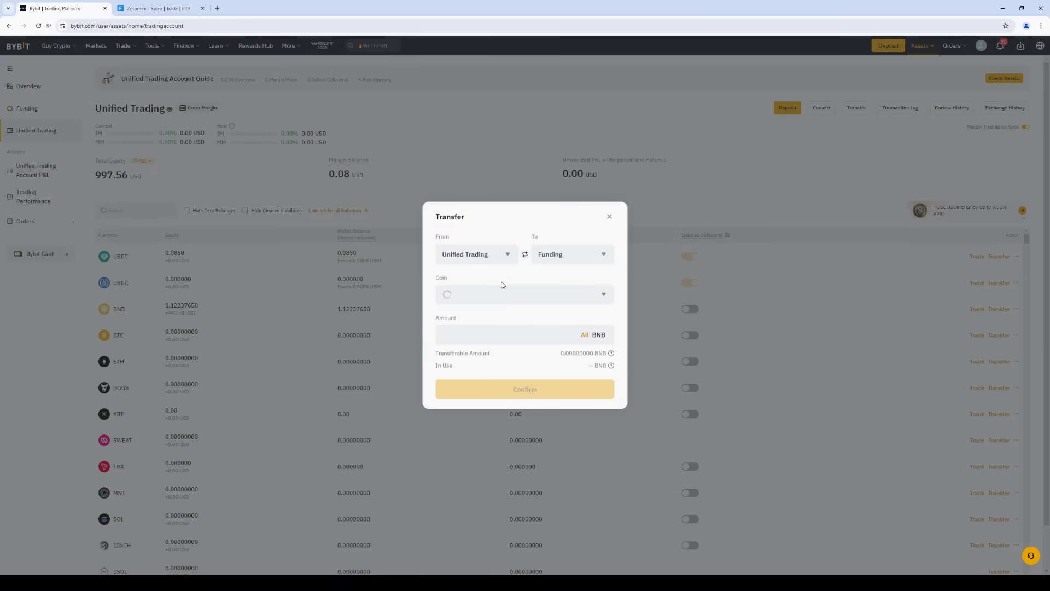
{"action": "left_click", "coordinate": [585, 335]}
{"action": "left_click", "coordinate": [544, 387]}
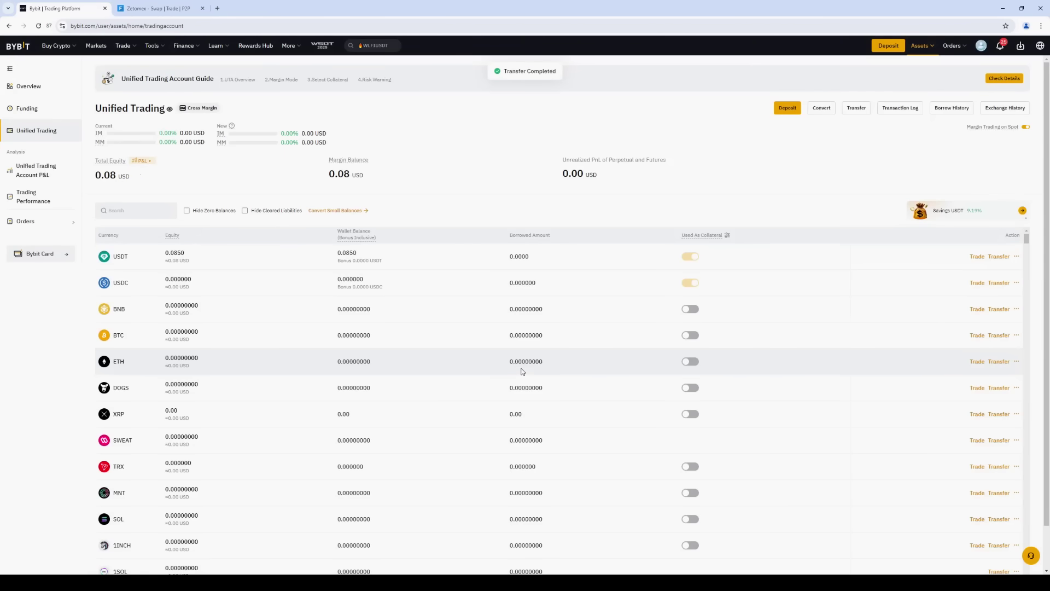
{"action": "left_click", "coordinate": [33, 111]}
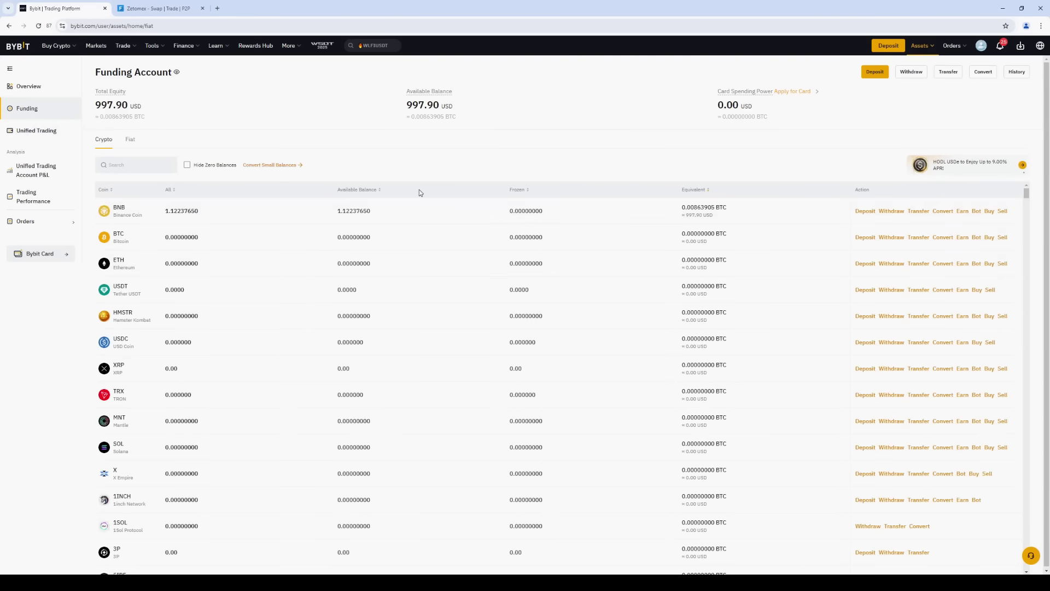
{"action": "left_click", "coordinate": [887, 213]}
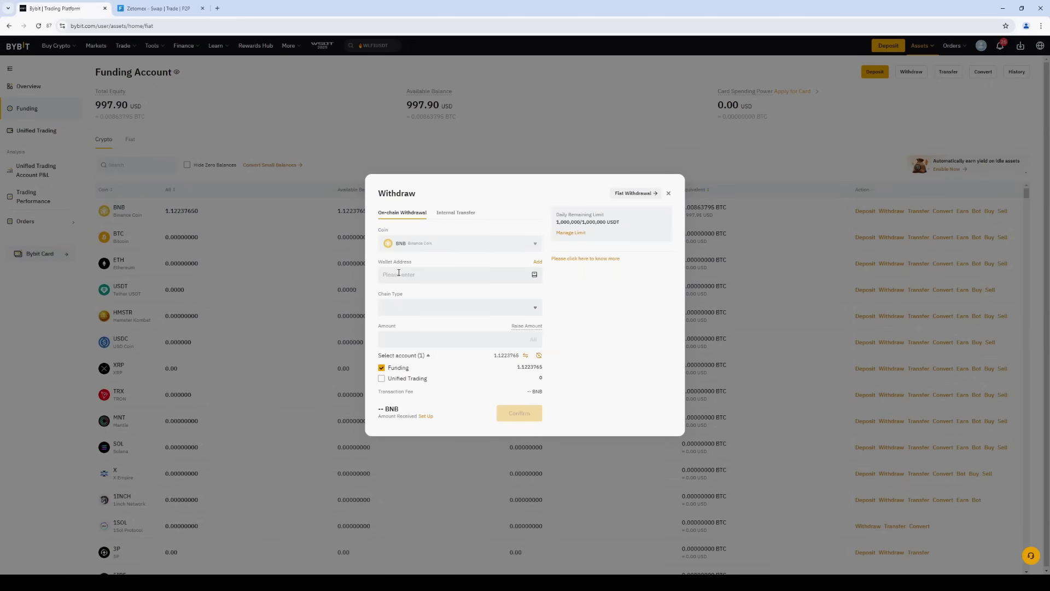
Step: Fill the withdrawal with the Zetomex address, BSC (BEP20) network and full BNB amount
{"action": "left_click", "coordinate": [400, 272]}
{"action": "key", "text": "ctrl+v"}
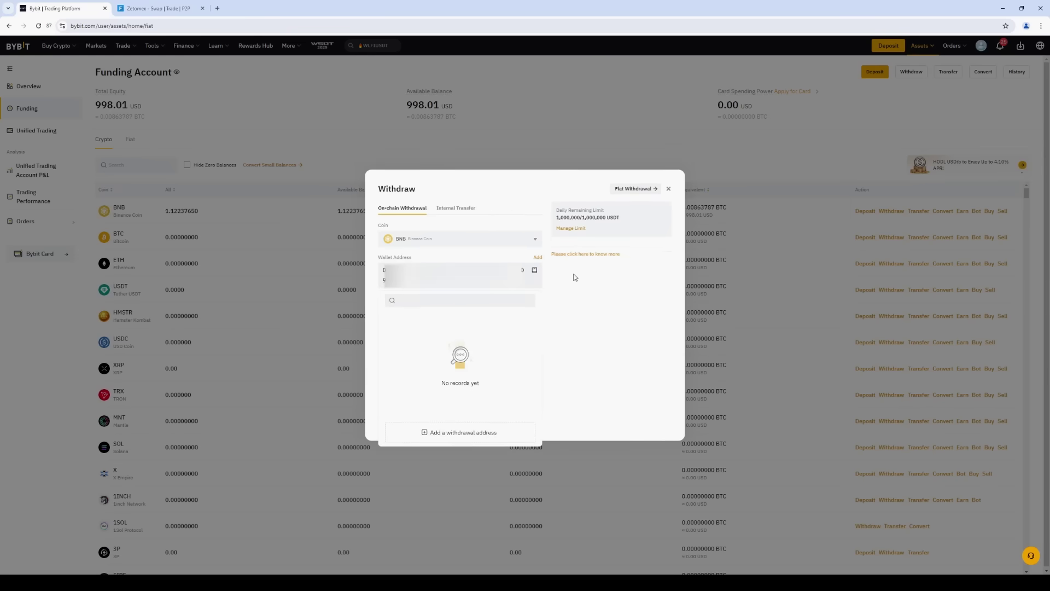
{"action": "left_click", "coordinate": [574, 278]}
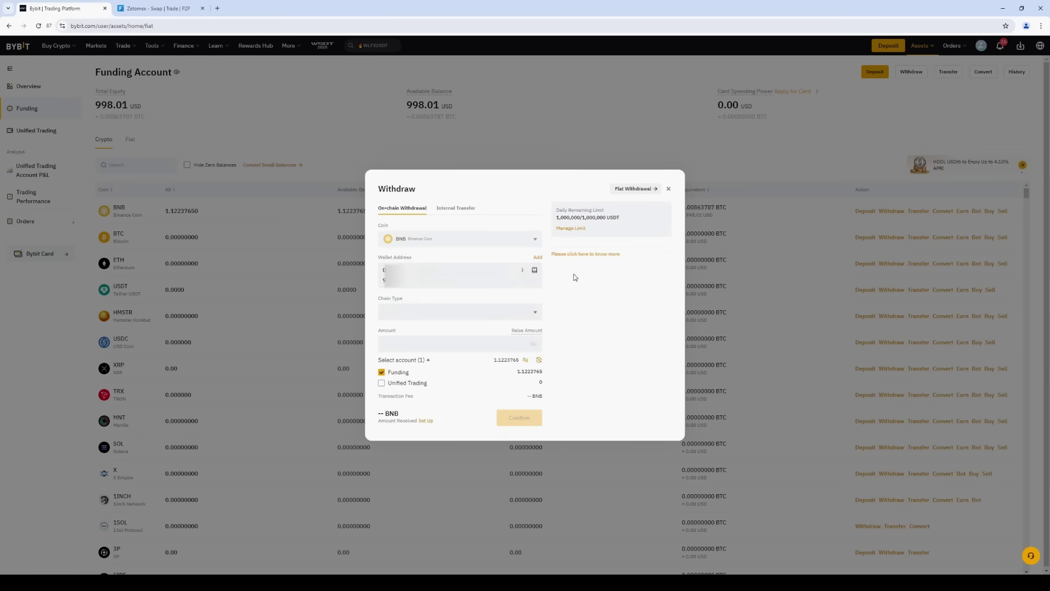
{"action": "left_click", "coordinate": [476, 316]}
{"action": "left_click", "coordinate": [449, 353]}
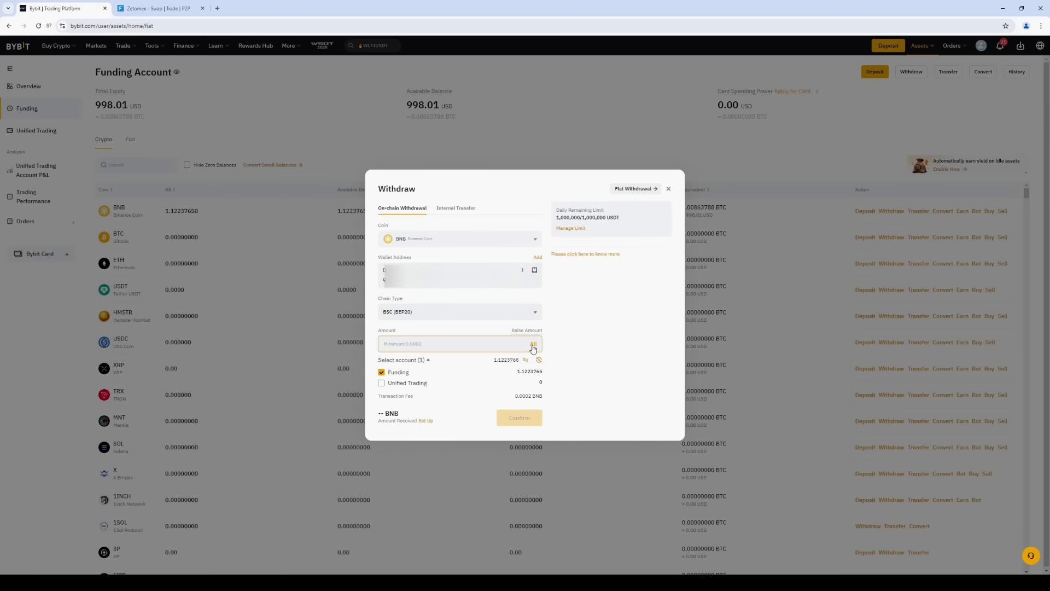
{"action": "type", "text": "1.1221765"}
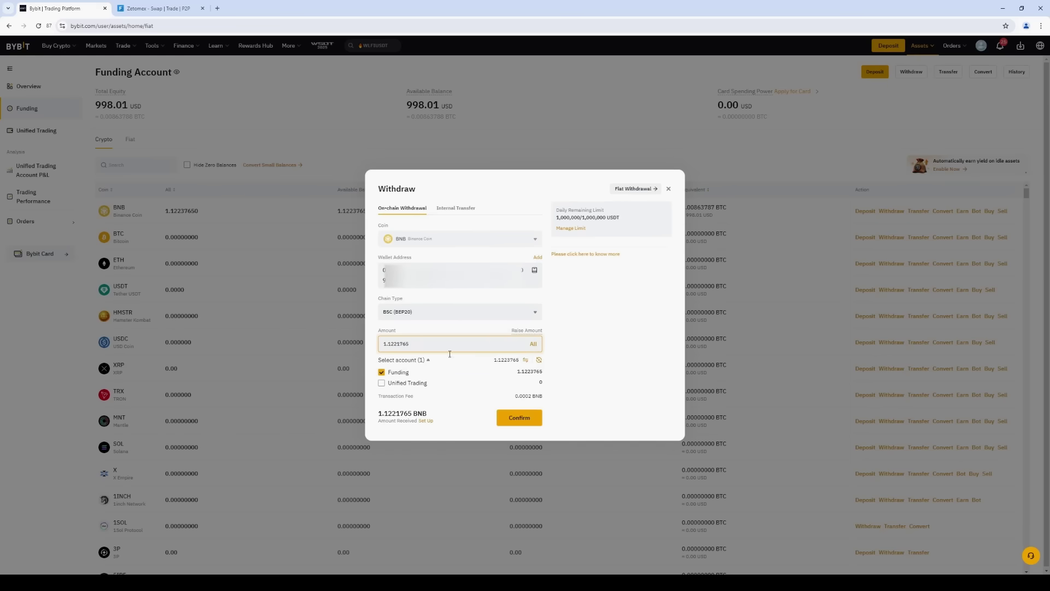
{"action": "left_click", "coordinate": [518, 418]}
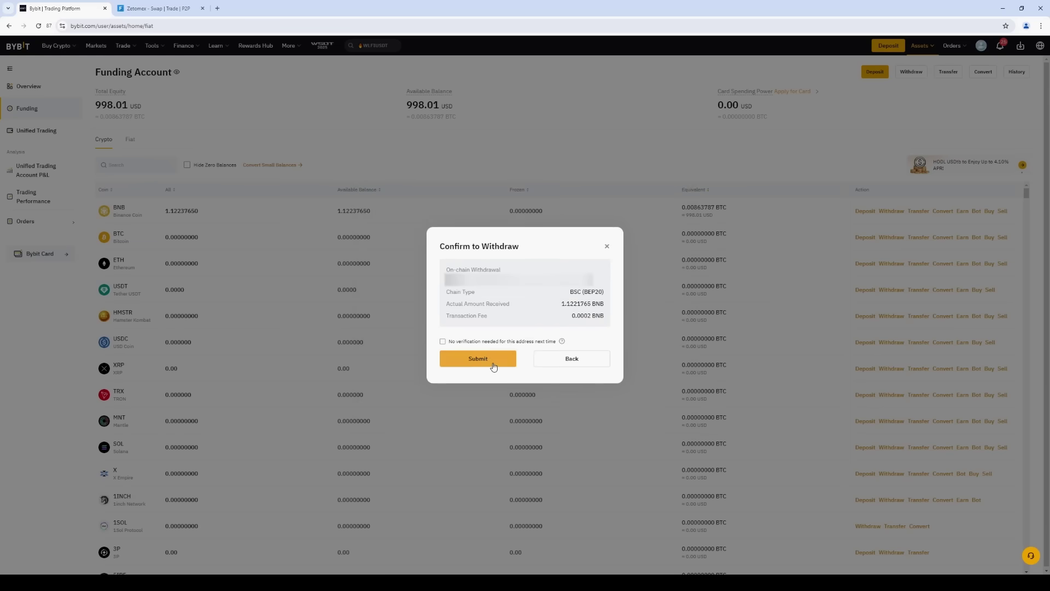
Step: Submit the BNB withdrawal and pass verification with the e-mail and 2FA codes
{"action": "left_click", "coordinate": [494, 365]}
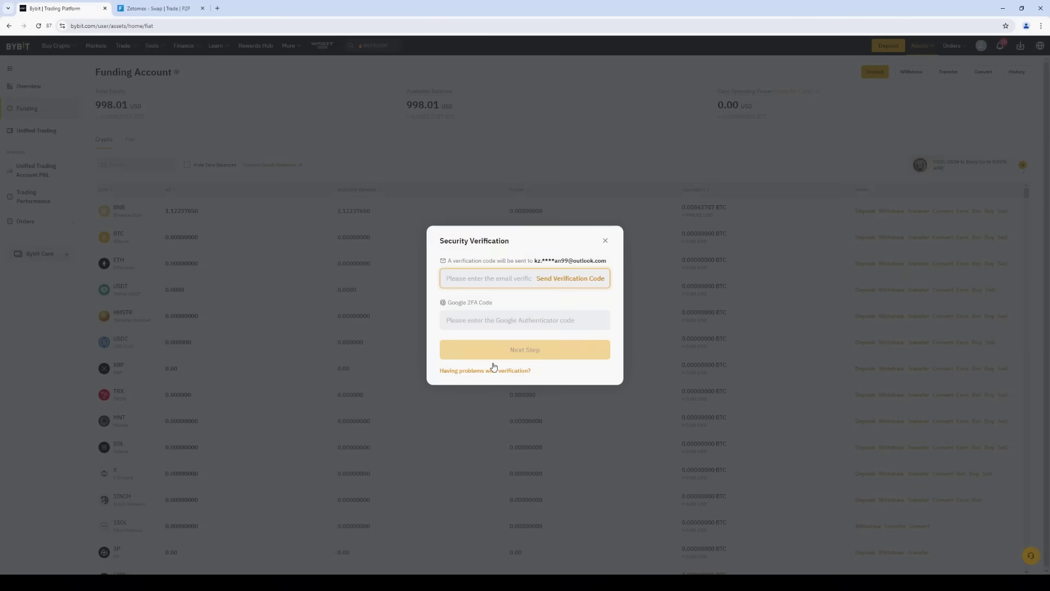
{"action": "left_click", "coordinate": [558, 280]}
{"action": "key", "text": "ctrl+v"}
{"action": "left_click", "coordinate": [520, 315]}
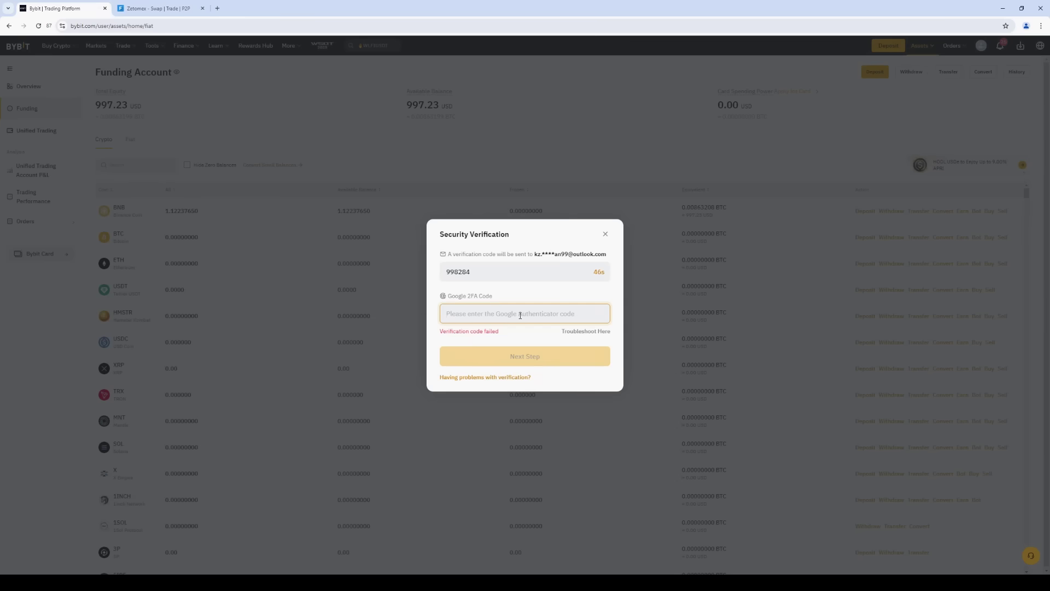
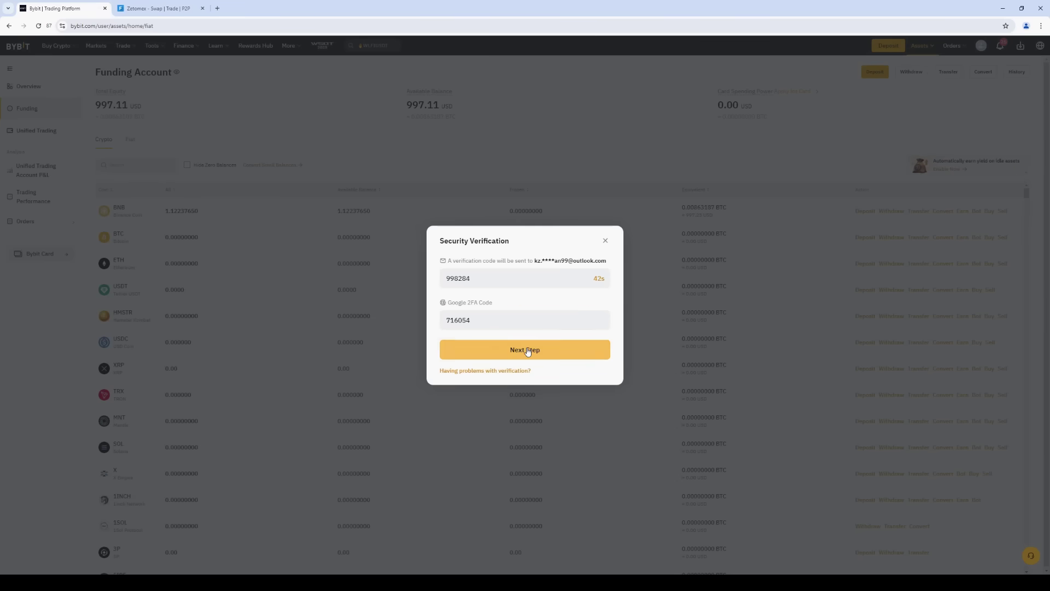
{"action": "left_click", "coordinate": [530, 342]}
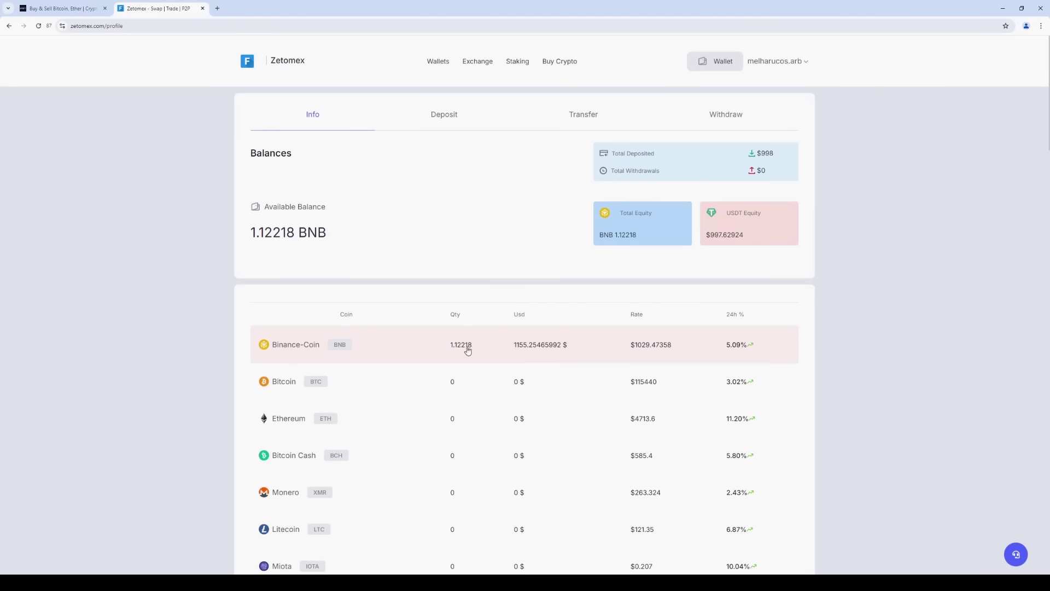
Step: Confirm the completed 1.12218 BNB deposit in Zetomex's transaction History
{"action": "left_click", "coordinate": [794, 63]}
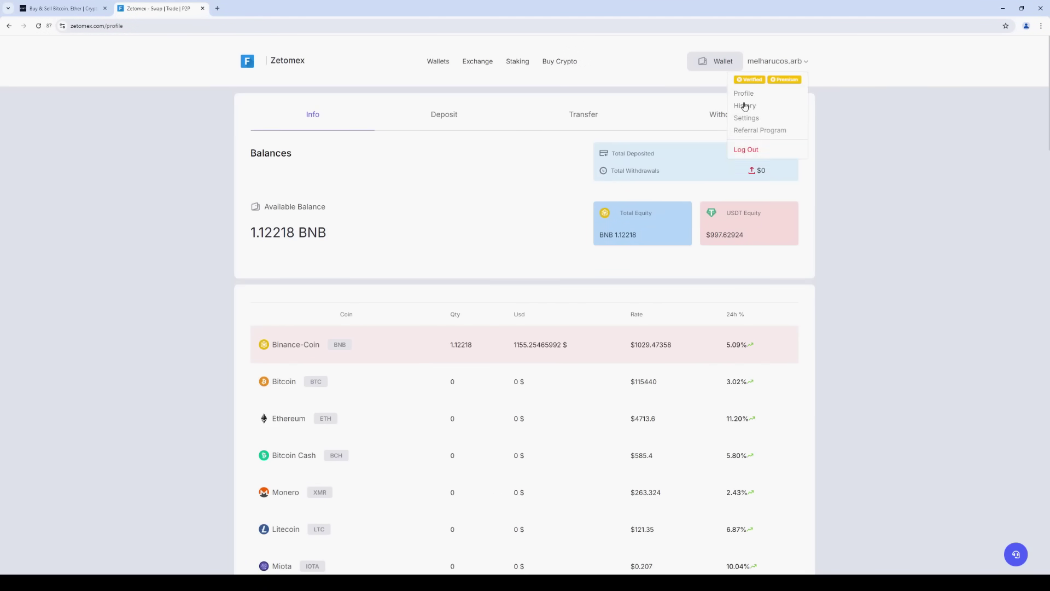
{"action": "left_click", "coordinate": [744, 106]}
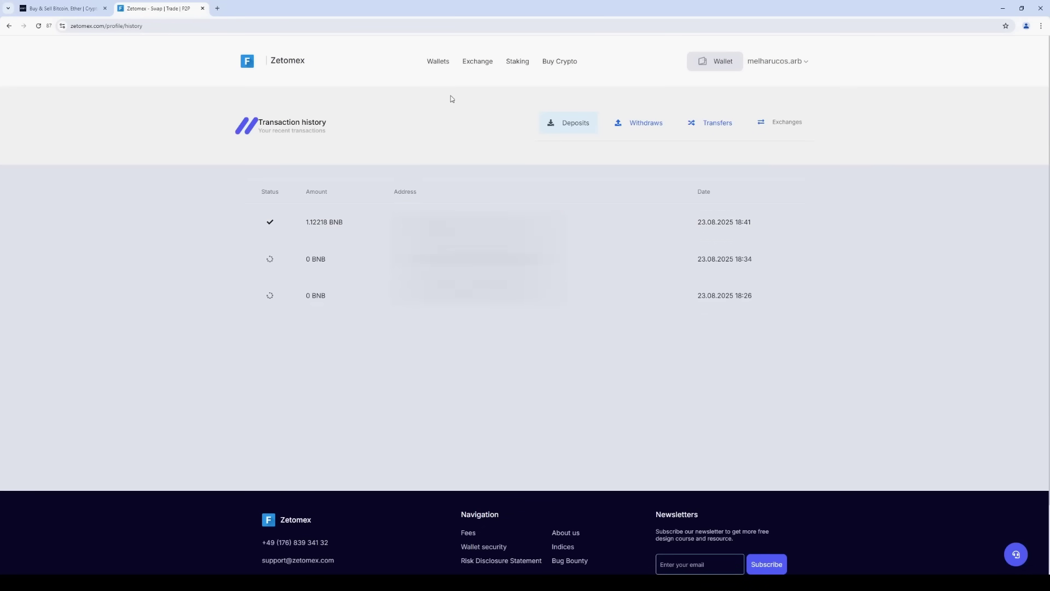
{"action": "left_click", "coordinate": [476, 61]}
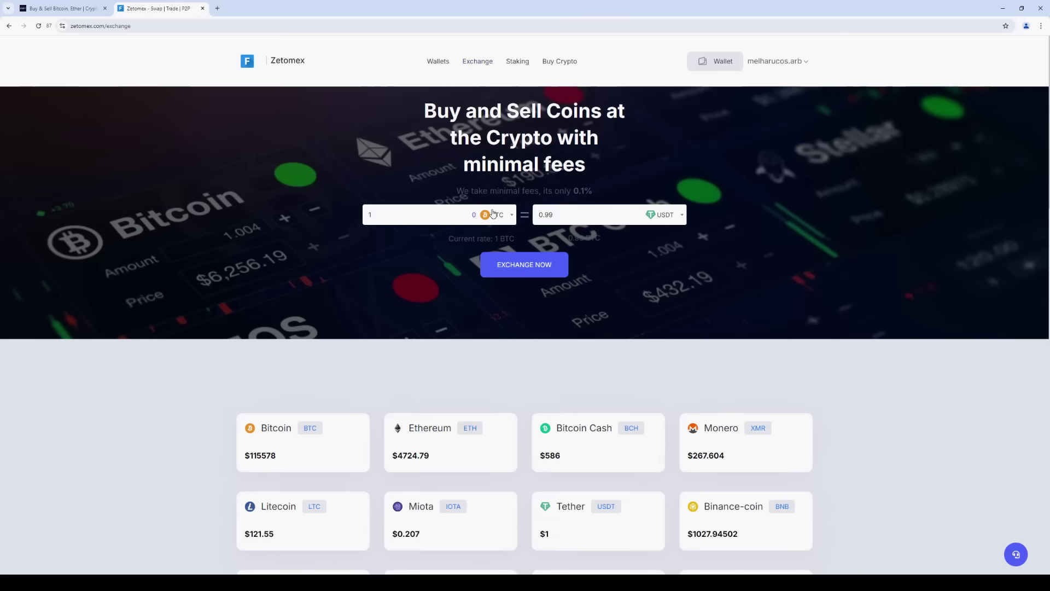
Step: Exchange the full 1.12218 BNB for USDT and view the 1152.3858 USDT wallet balance
{"action": "left_click", "coordinate": [495, 214]}
{"action": "scroll", "coordinate": [496, 262], "scroll_direction": "down", "scroll_amount": 2}
{"action": "left_click", "coordinate": [497, 241]}
{"action": "left_click", "coordinate": [466, 216]}
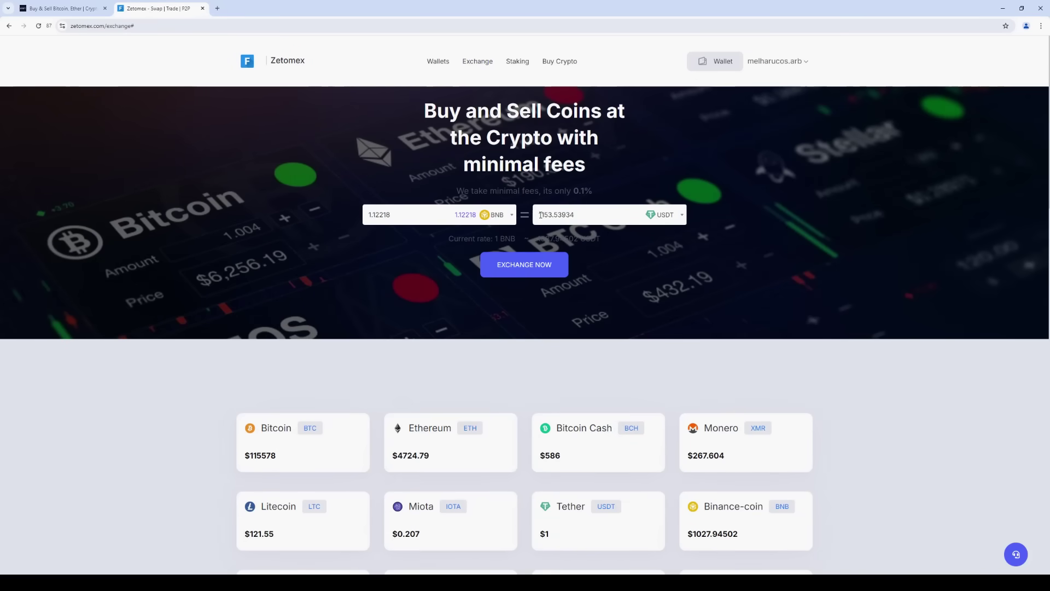
{"action": "left_click", "coordinate": [526, 274]}
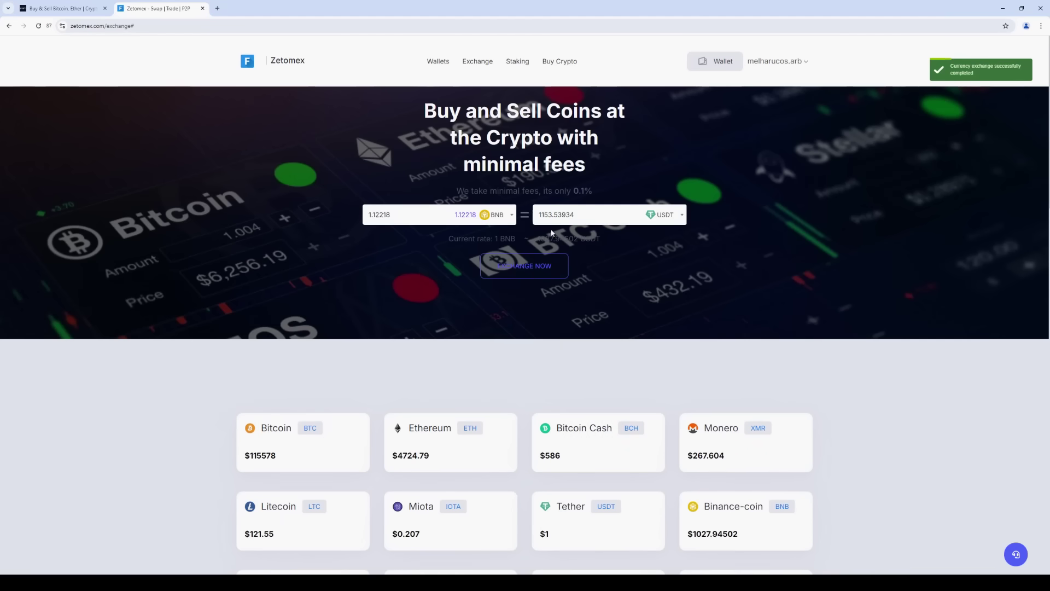
{"action": "left_click", "coordinate": [439, 62]}
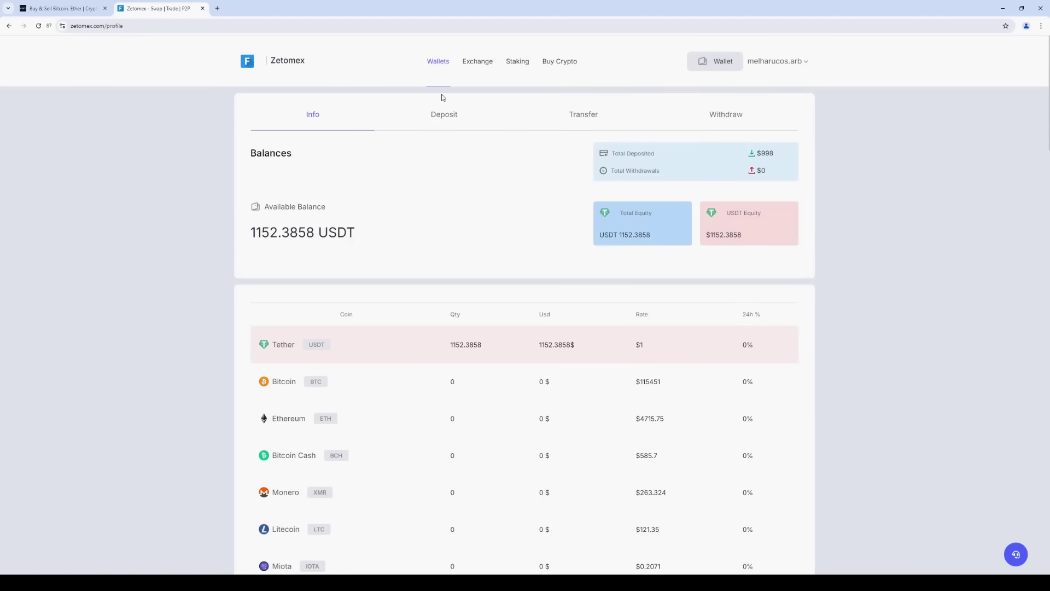
Step: Fill Zetomex's withdrawal form with 1150 USDT on BEP-20 (1.15 USDT fee), then return to Bybit
{"action": "left_click", "coordinate": [713, 119]}
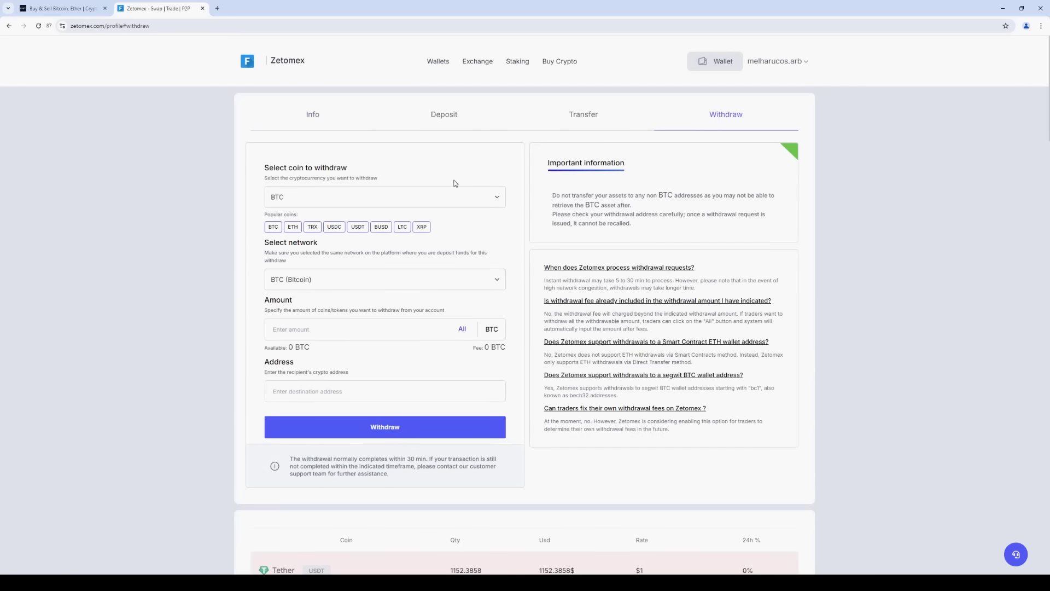
{"action": "left_click", "coordinate": [357, 231]}
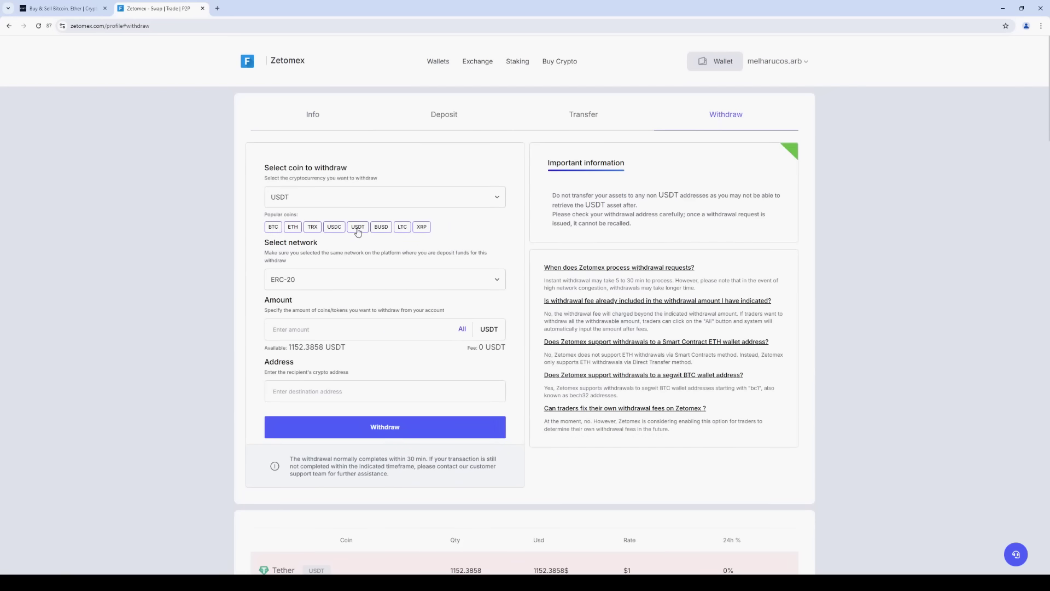
{"action": "left_click", "coordinate": [322, 283]}
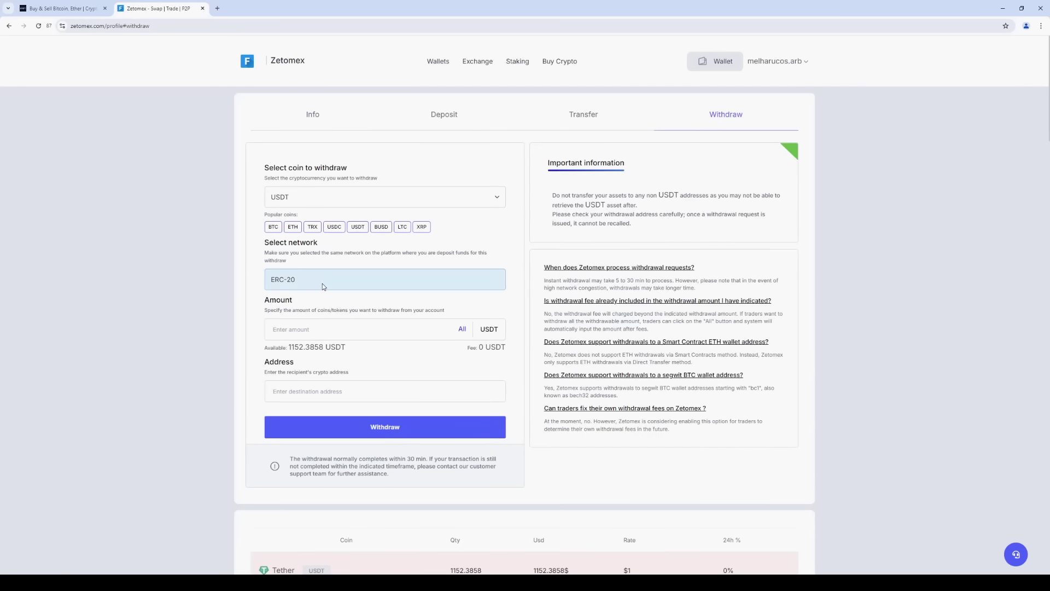
{"action": "left_click", "coordinate": [321, 316]}
{"action": "left_click", "coordinate": [308, 329]}
{"action": "type", "text": "1150"}
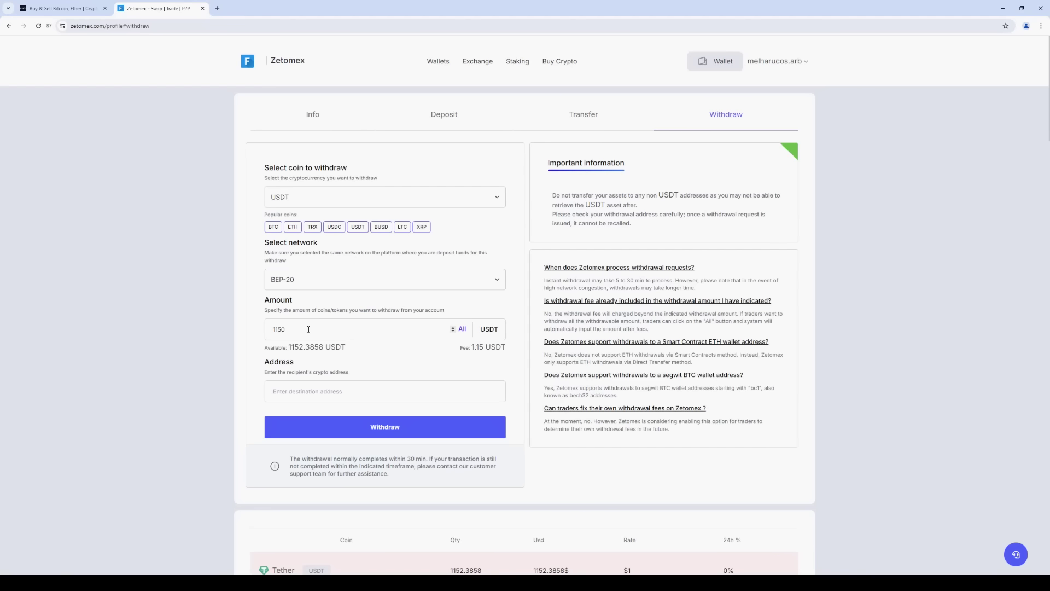
{"action": "left_click", "coordinate": [62, 8]}
{"action": "mouse_move", "coordinate": [123, 46]}
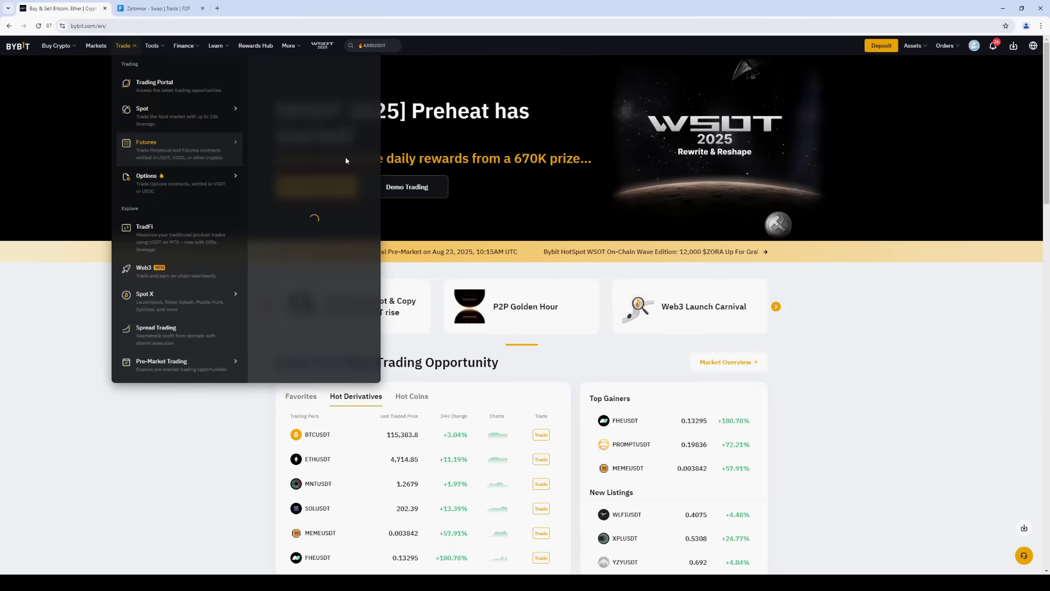
Step: Copy Bybit's USDT deposit address on BSC (BEP20) for the Zetomex withdrawal
{"action": "left_click", "coordinate": [881, 46]}
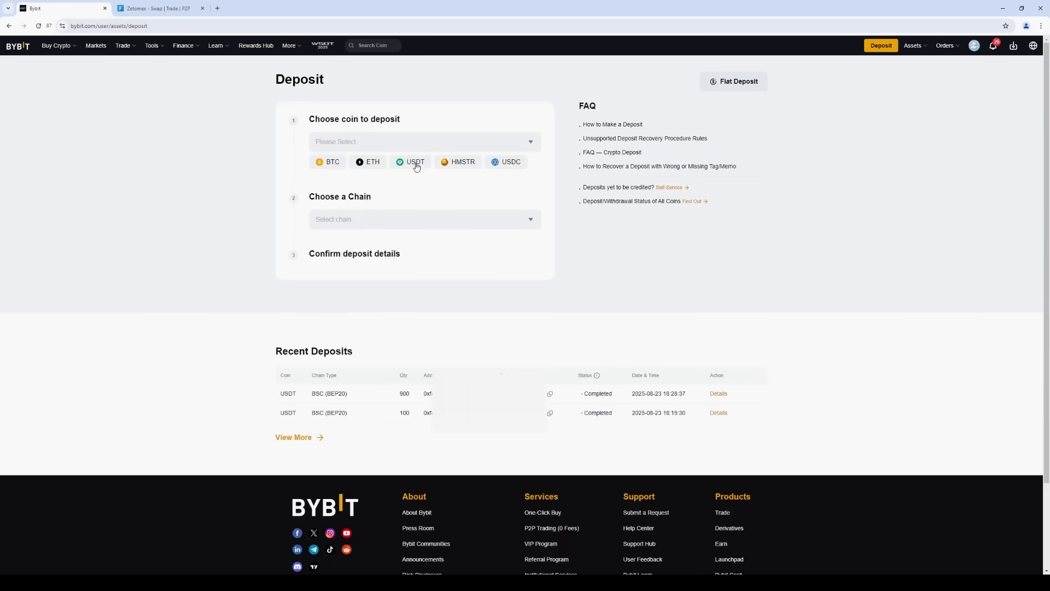
{"action": "left_click", "coordinate": [415, 164]}
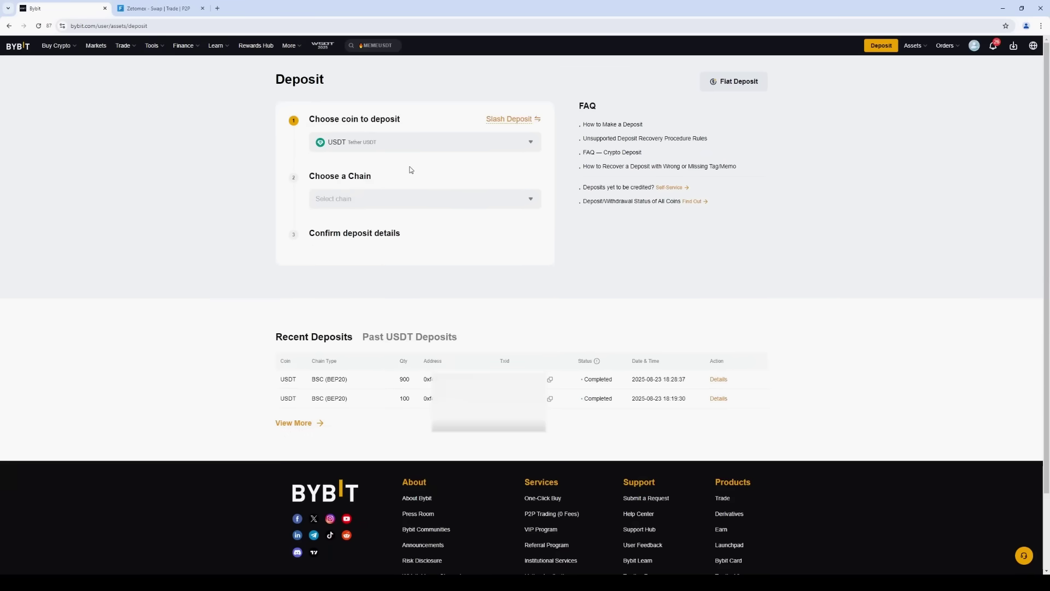
{"action": "left_click", "coordinate": [399, 200]}
{"action": "left_click", "coordinate": [413, 261]}
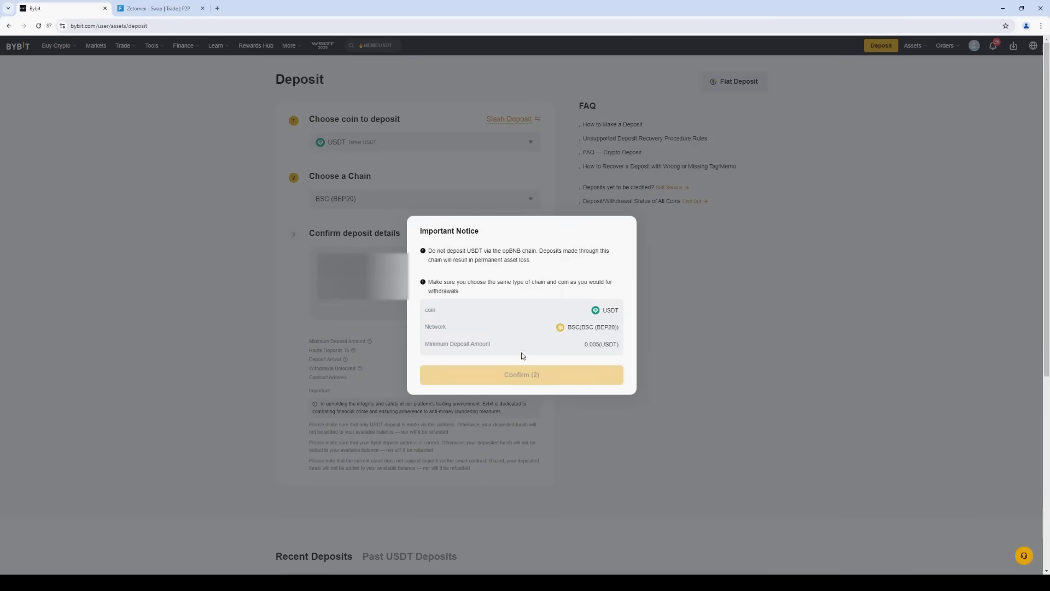
{"action": "left_click", "coordinate": [524, 373]}
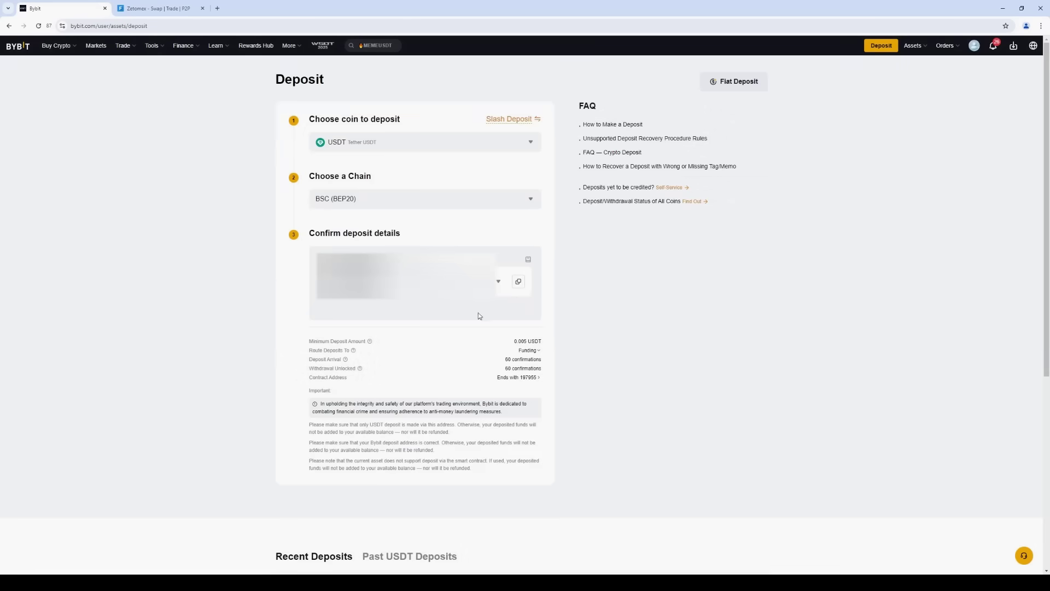
{"action": "left_click", "coordinate": [518, 283]}
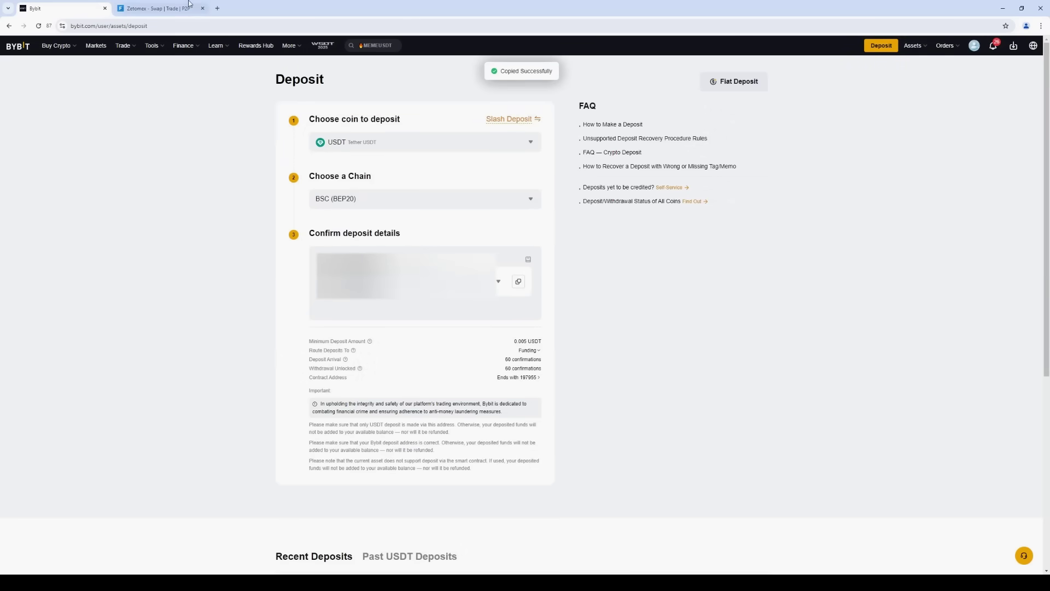
{"action": "left_click", "coordinate": [159, 9]}
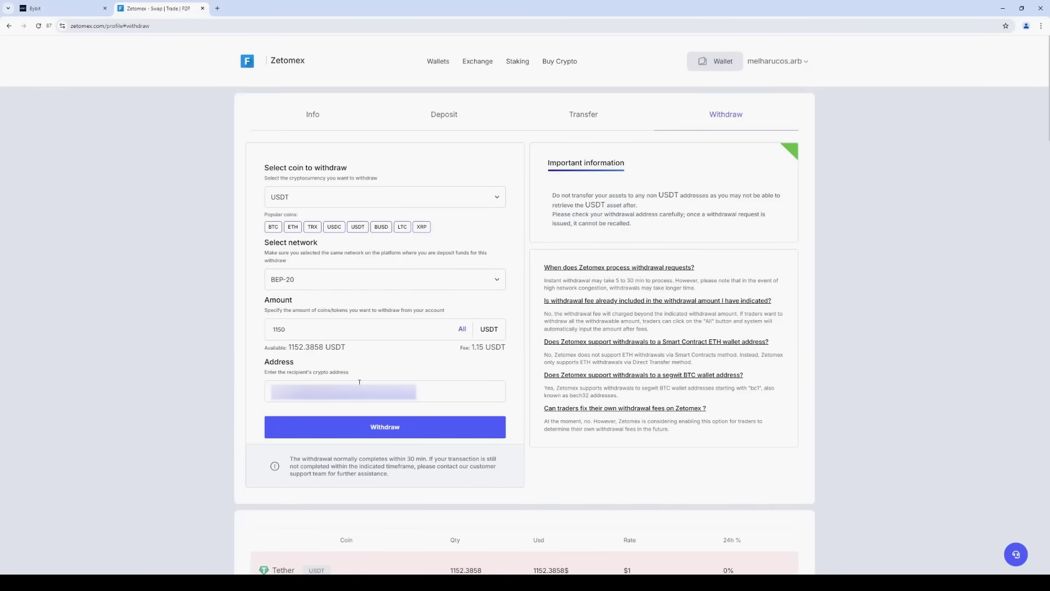
Step: Submit the 1150 USDT withdrawal and find it pending under History's Withdraws list
{"action": "left_click", "coordinate": [386, 428]}
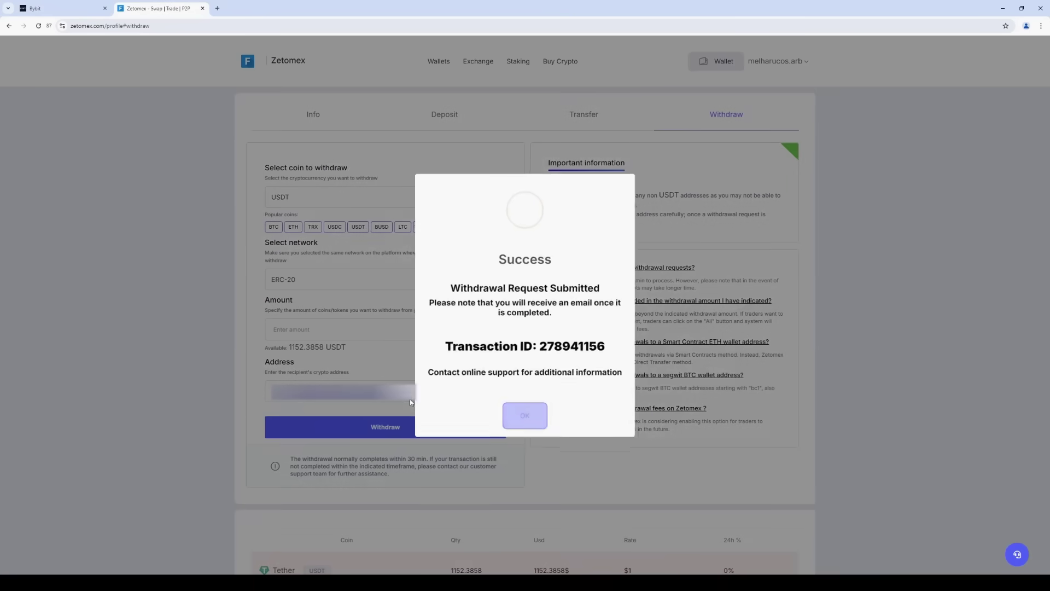
{"action": "left_click", "coordinate": [525, 411]}
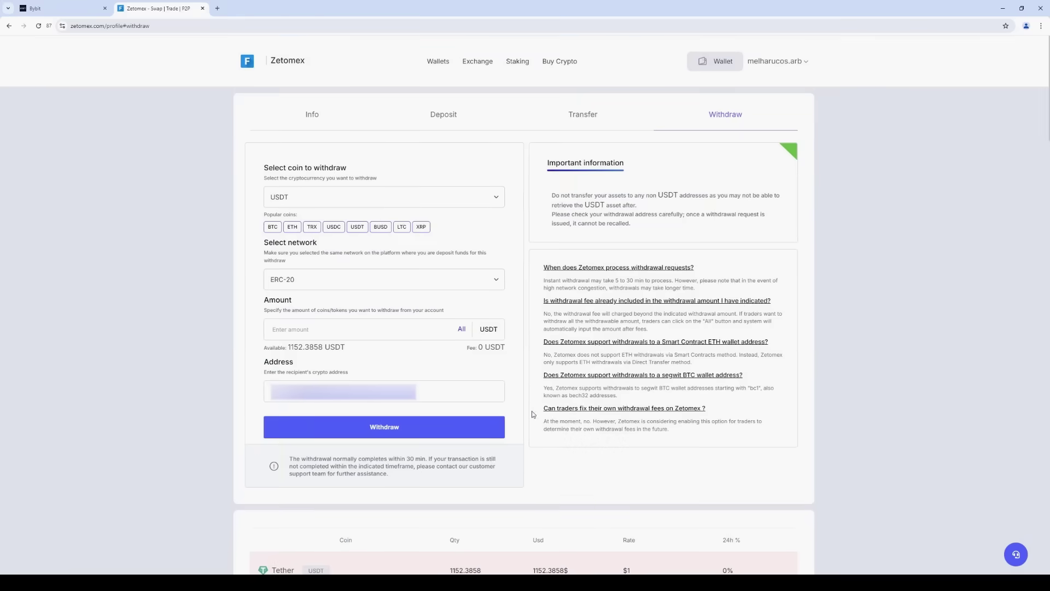
{"action": "left_click", "coordinate": [790, 64]}
{"action": "left_click", "coordinate": [744, 105]}
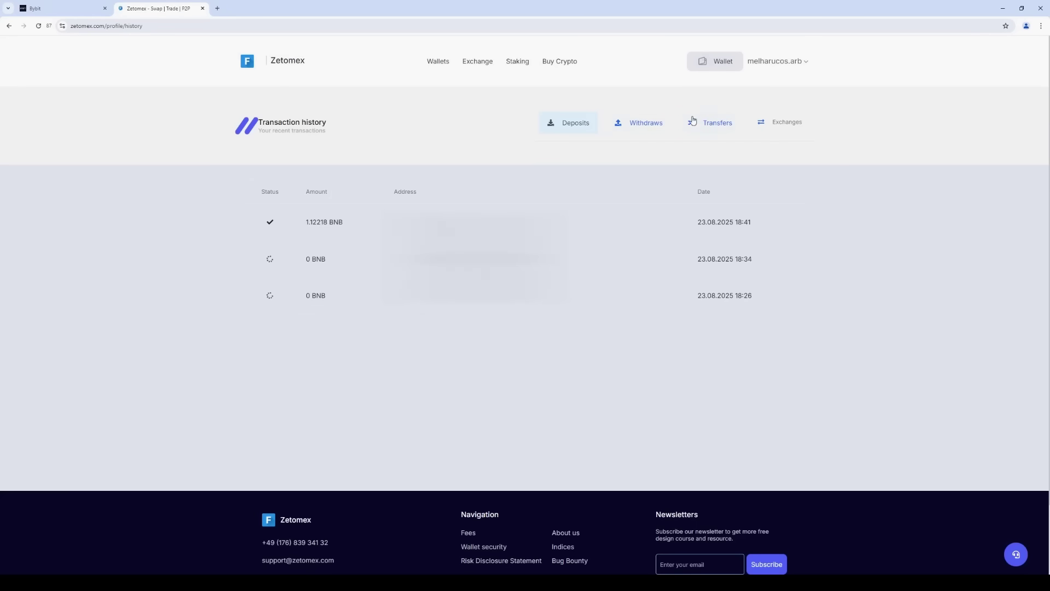
{"action": "left_click", "coordinate": [635, 127]}
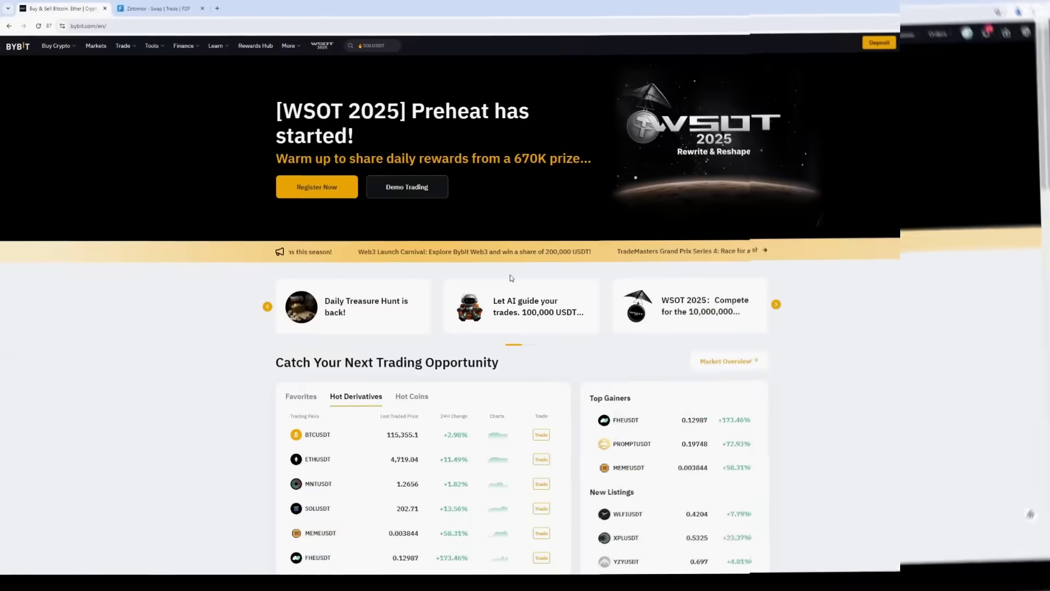
Step: On Bybit's deposit page, find the pending 1148.5 USDT BSC (BEP20) deposit in Recent Deposits
{"action": "left_click", "coordinate": [878, 44]}
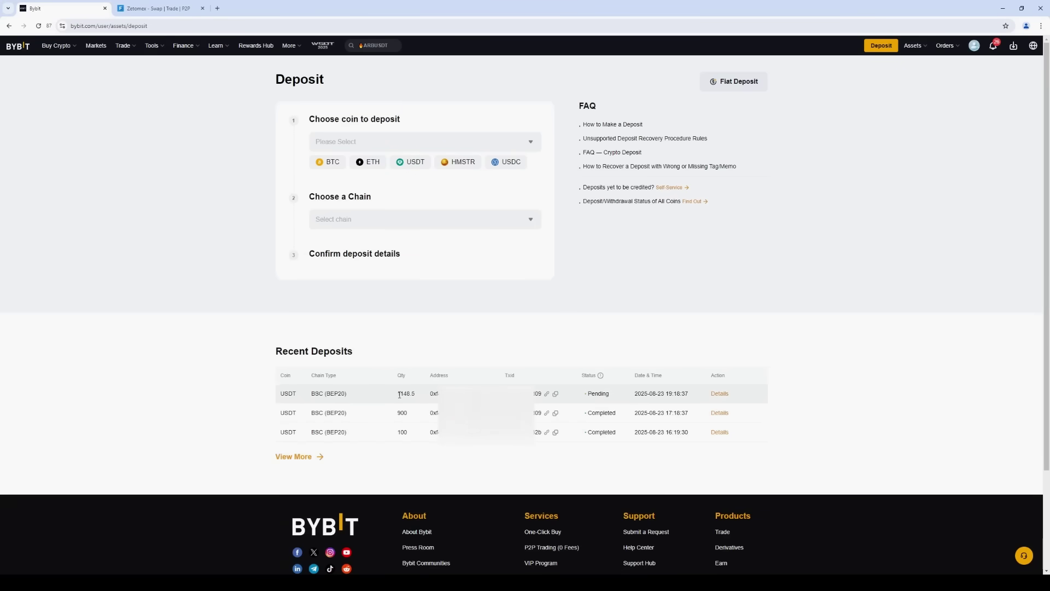
{"action": "left_click_drag", "start_coordinate": [400, 394], "coordinate": [415, 395]}
{"action": "left_click", "coordinate": [420, 373]}
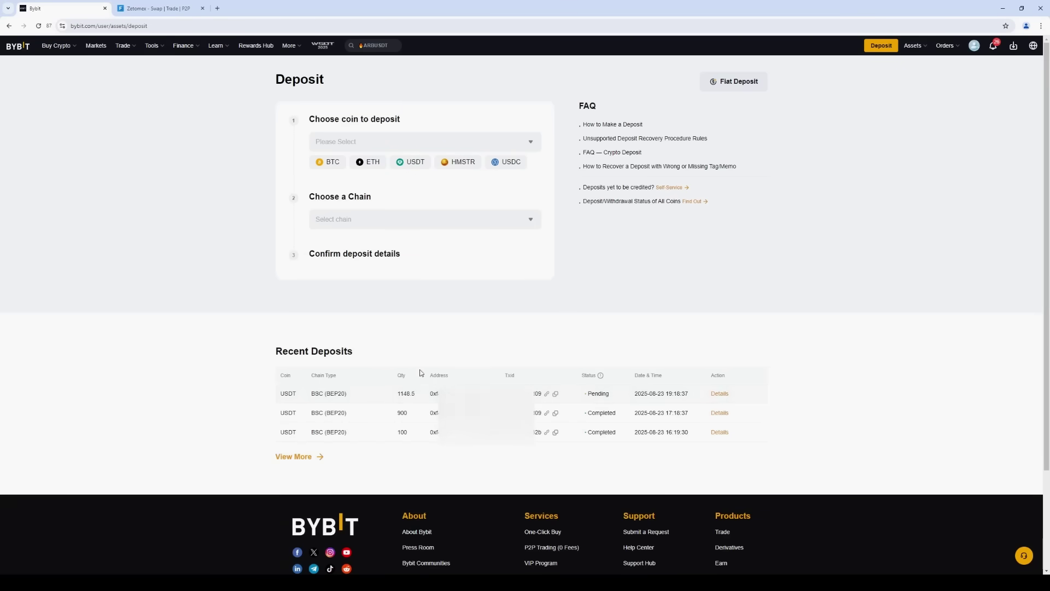